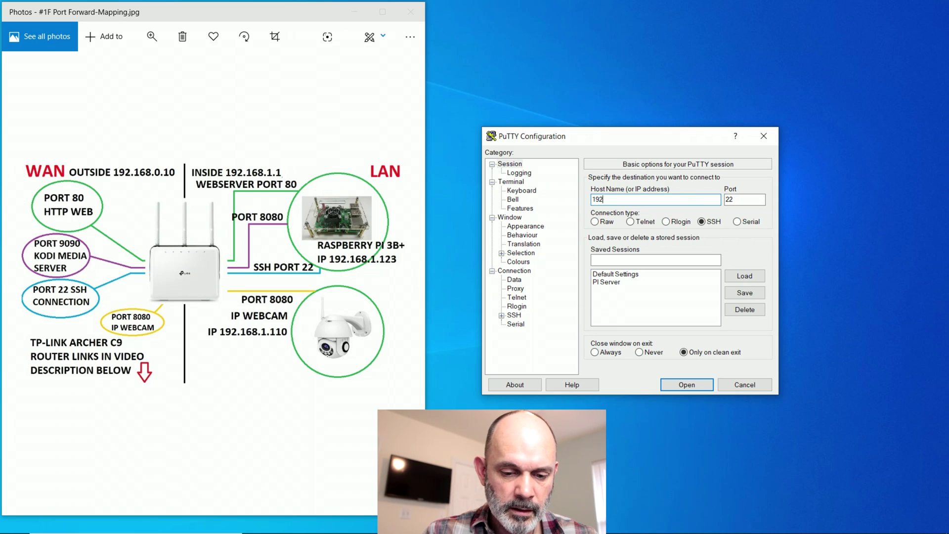
- Open an SSH session in PuTTY to 192.168.1.123 and log in to the Pi
text(168.1)
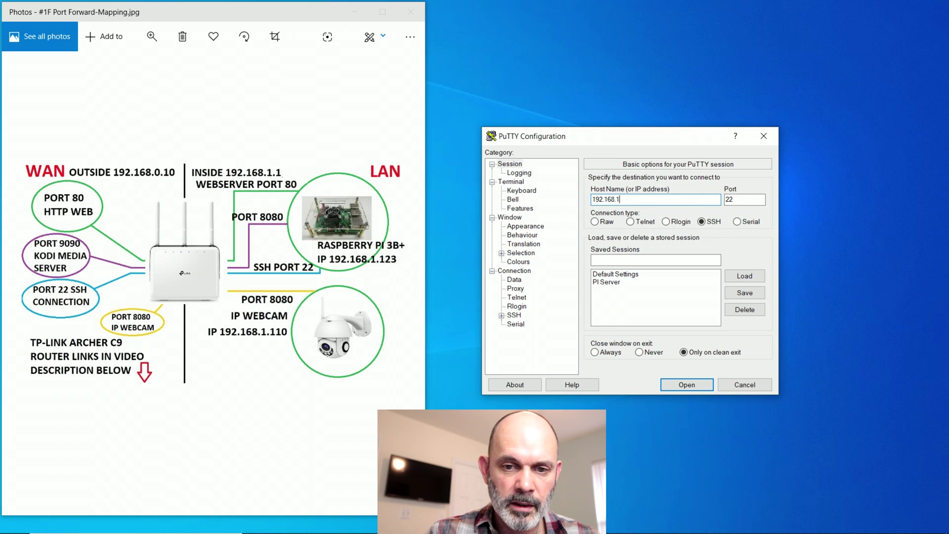
text(23)
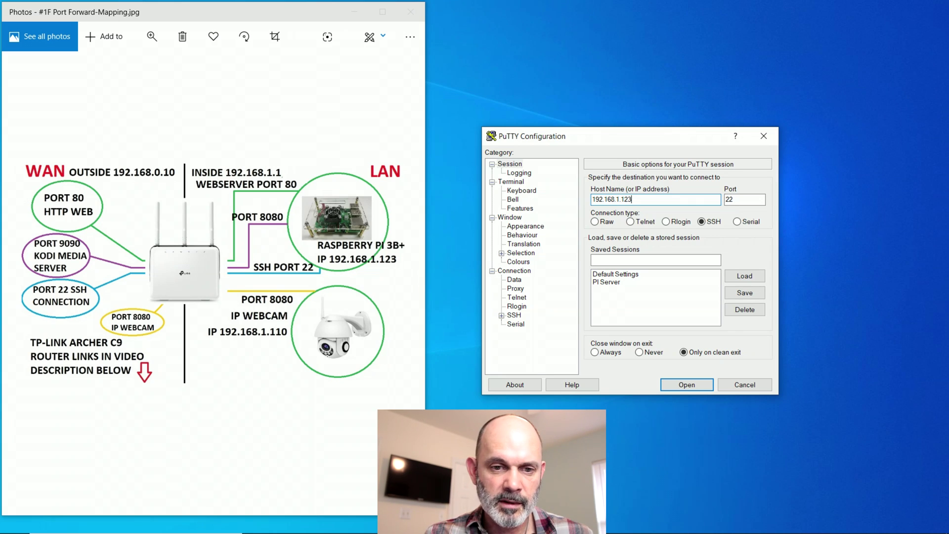
key(Return)
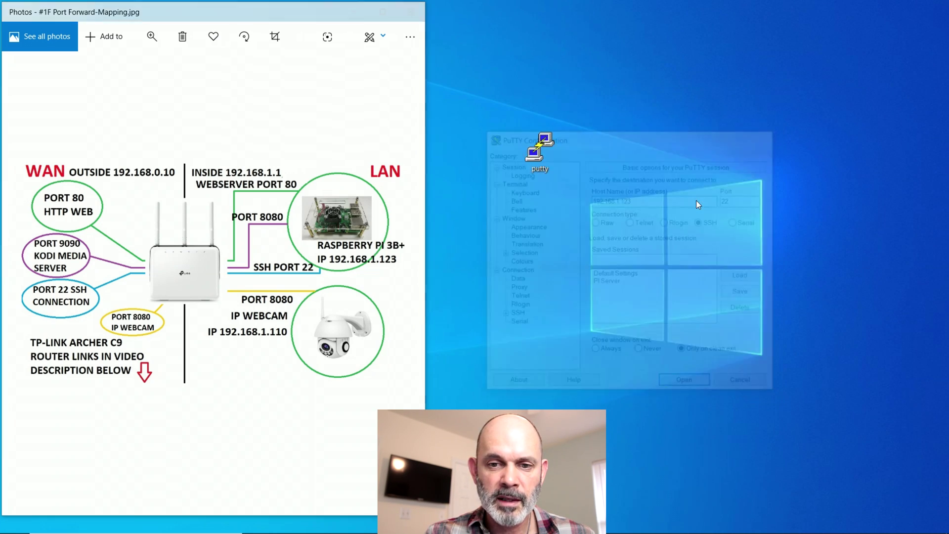
drag(220, 76, 627, 158)
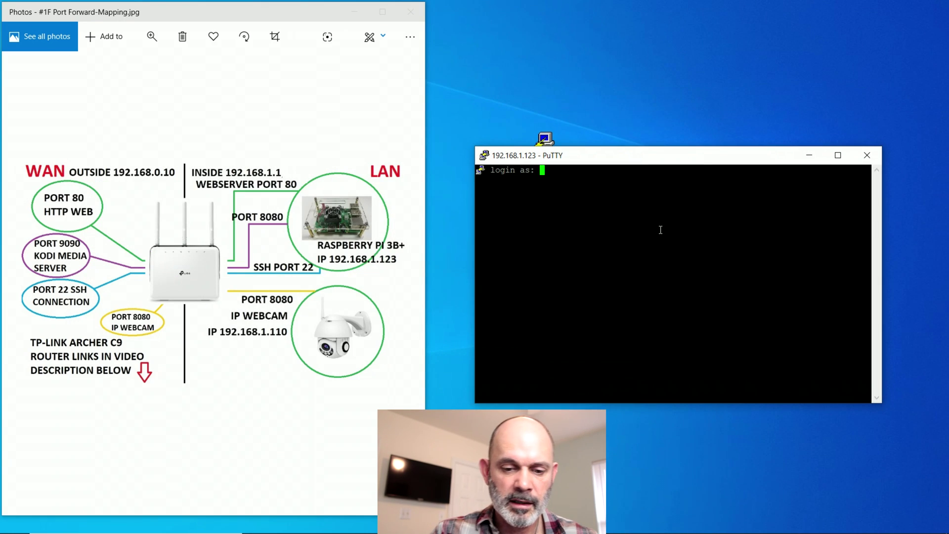
text(pi)
key(Return)
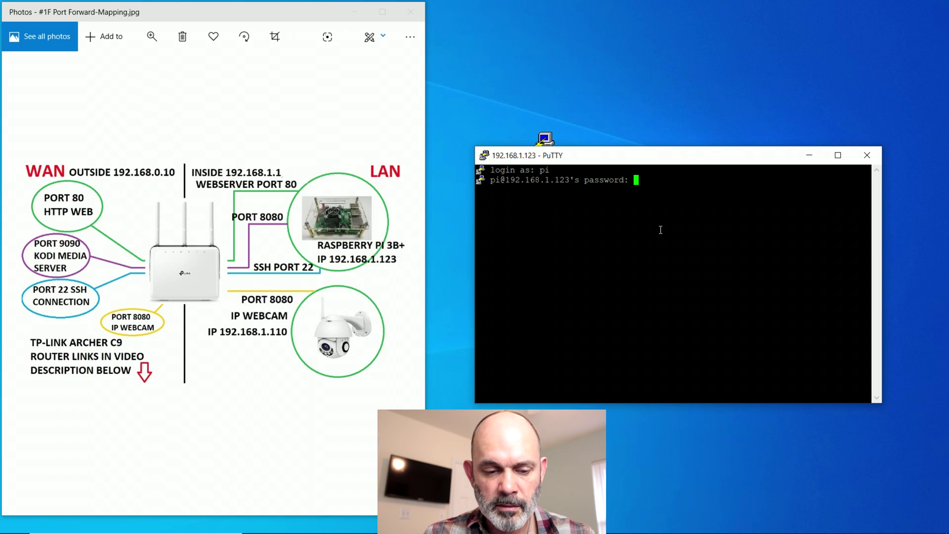
key(Return)
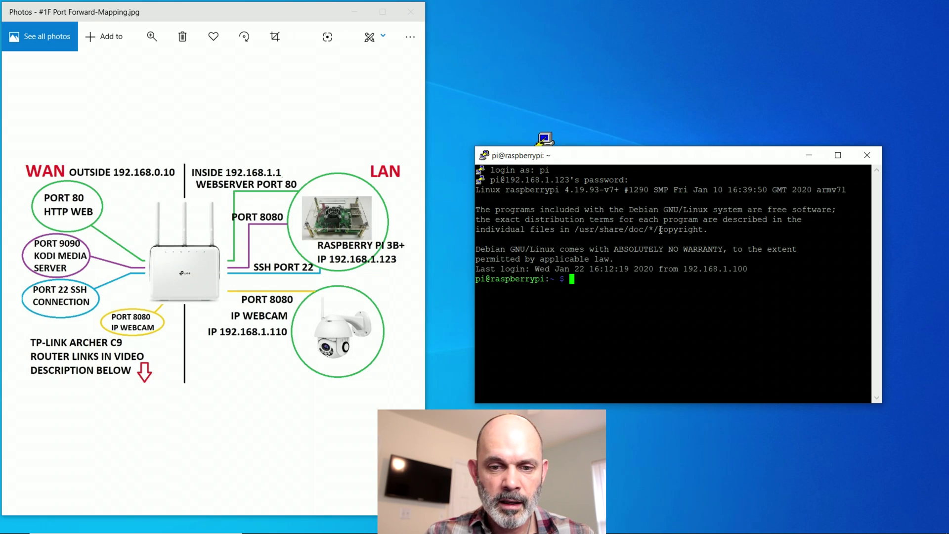
- Run reboot on the Pi, dismiss the connection-closed error and close the dead terminal
text(reboot)
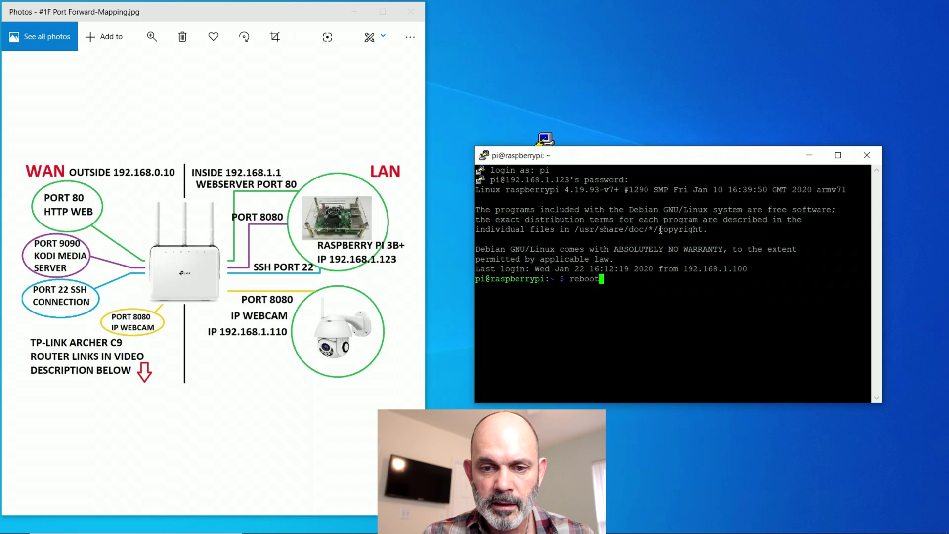
key(Return)
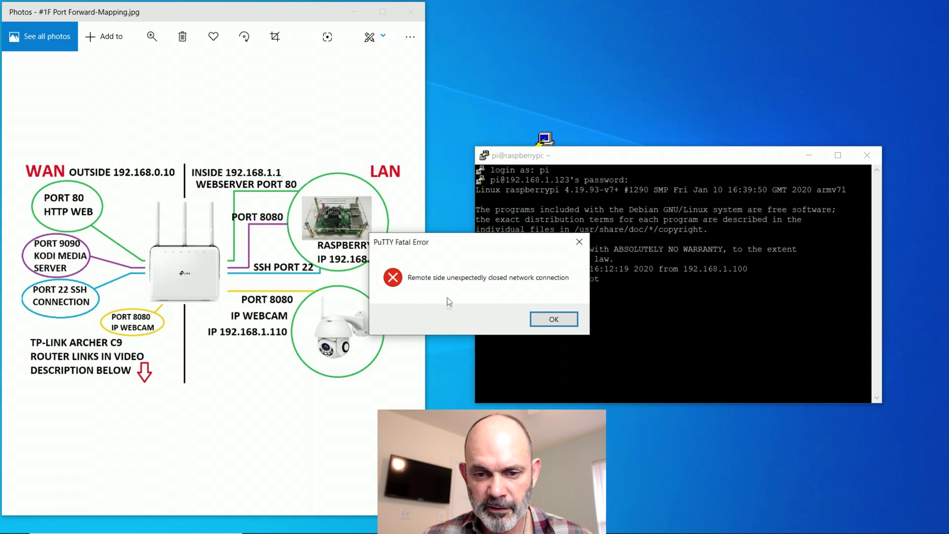
click(571, 322)
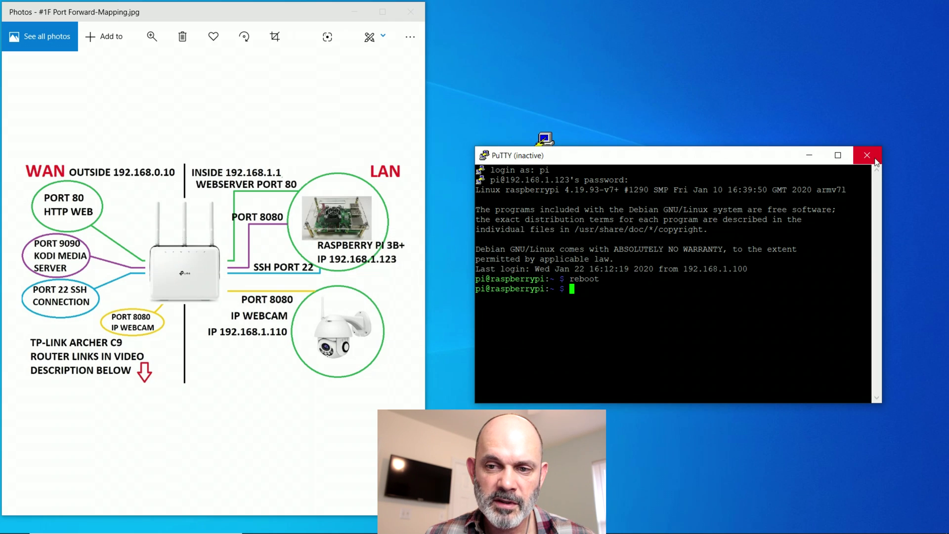
click(867, 155)
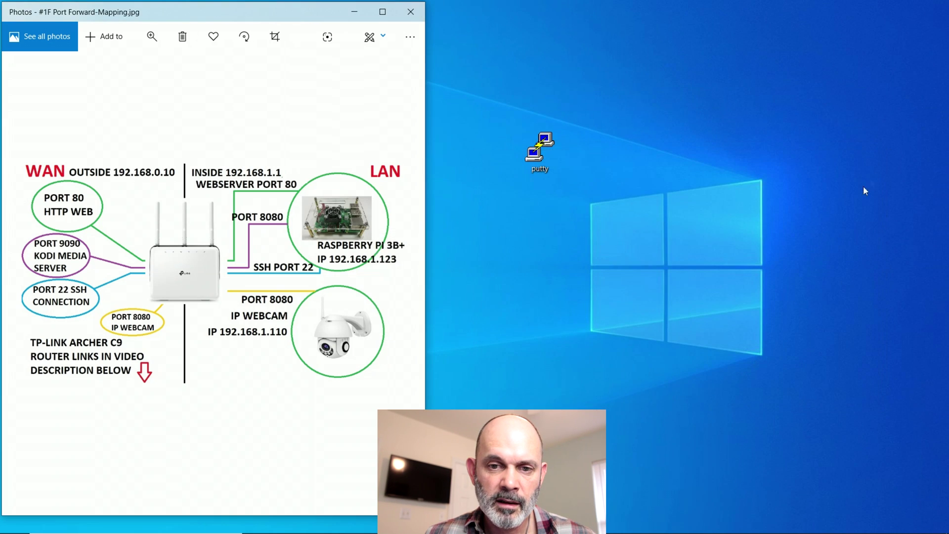
- Start a new PuTTY SSH session to 192.168.1.123 and log in to the Pi
double_click(539, 145)
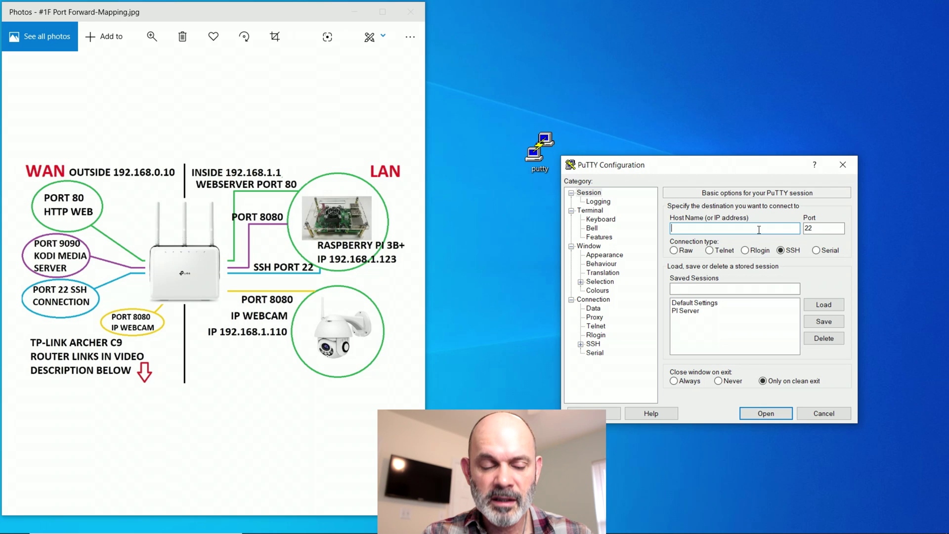
text(192)
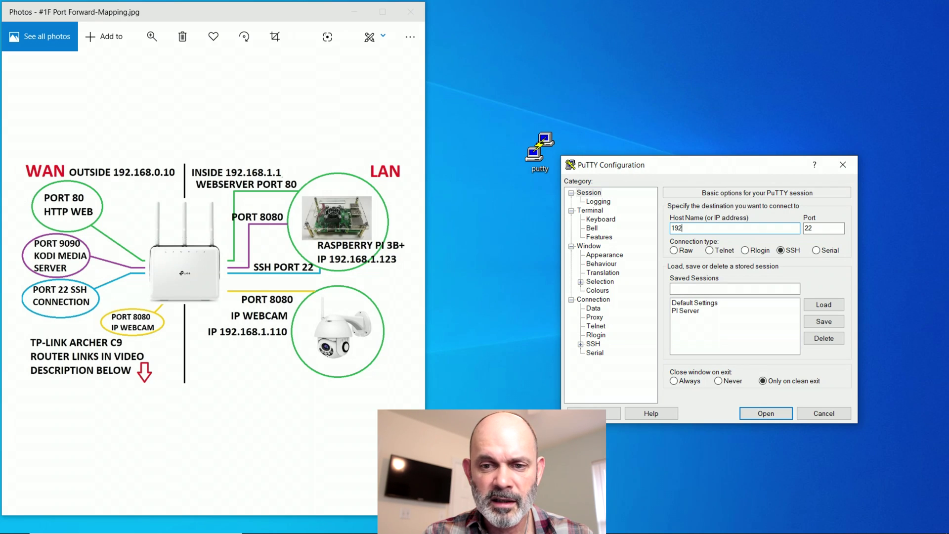
text(.168)
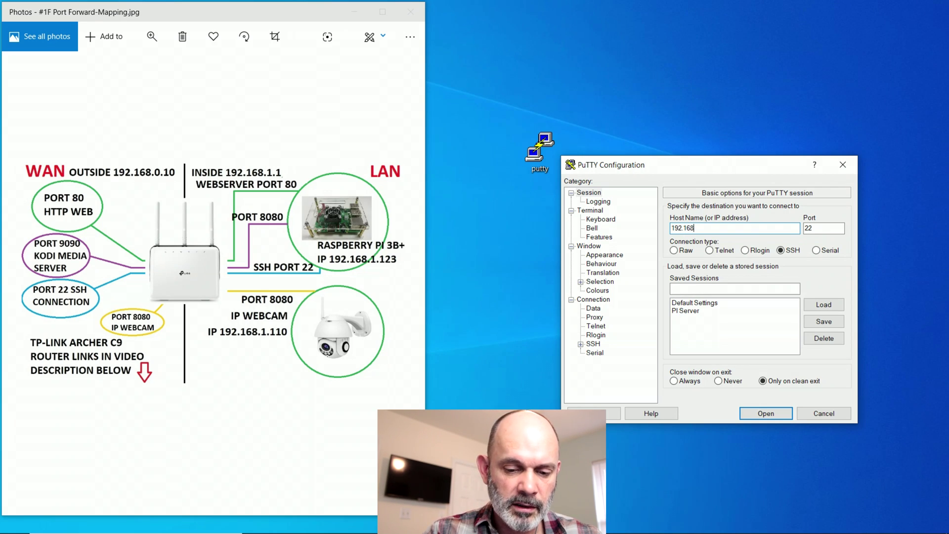
text(.1.123)
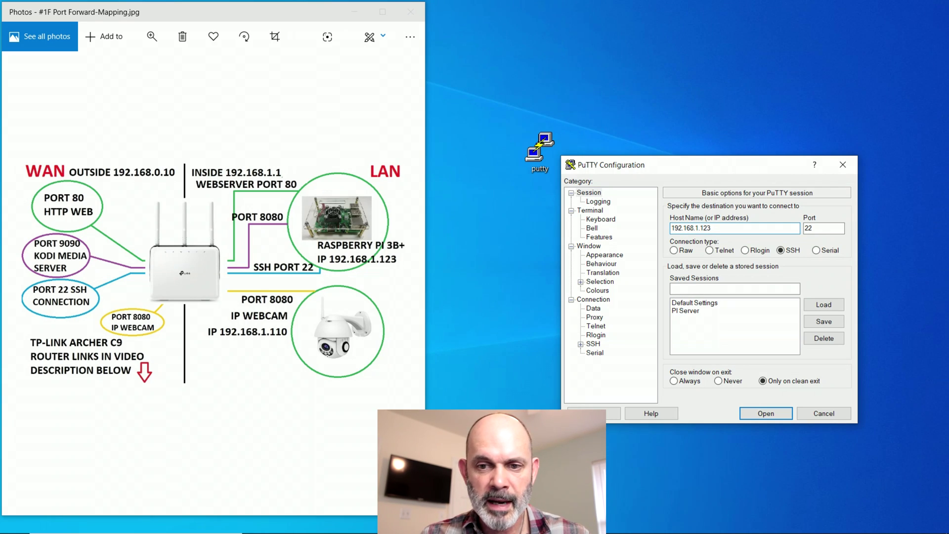
key(Return)
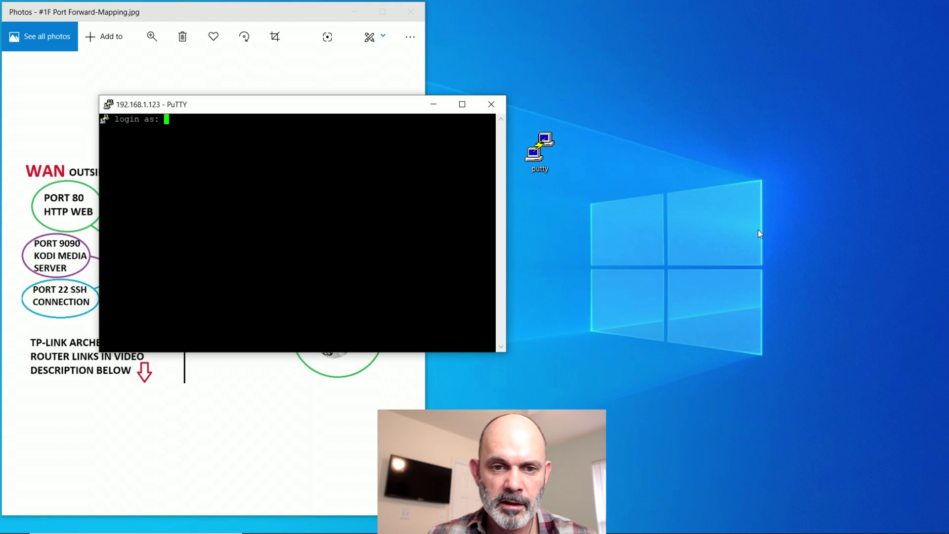
drag(378, 105, 778, 179)
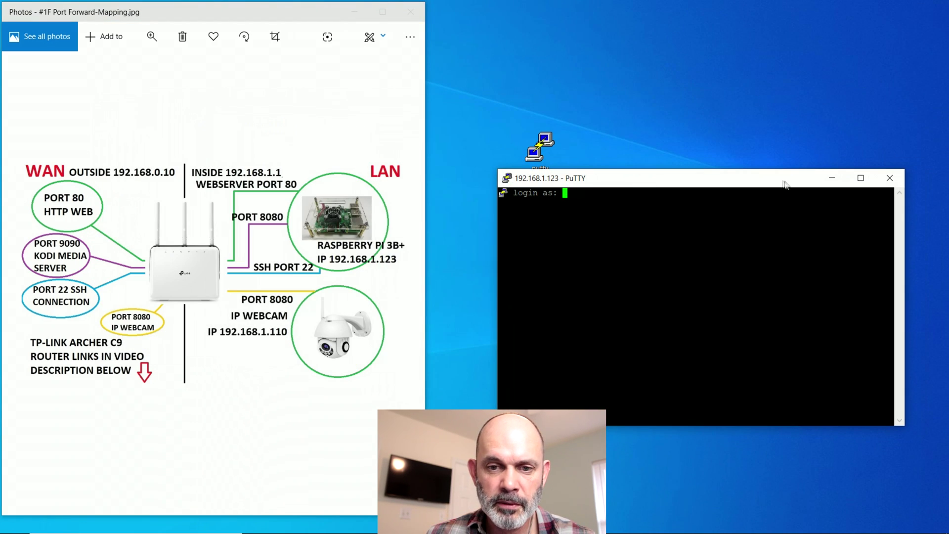
text(pi)
key(Return)
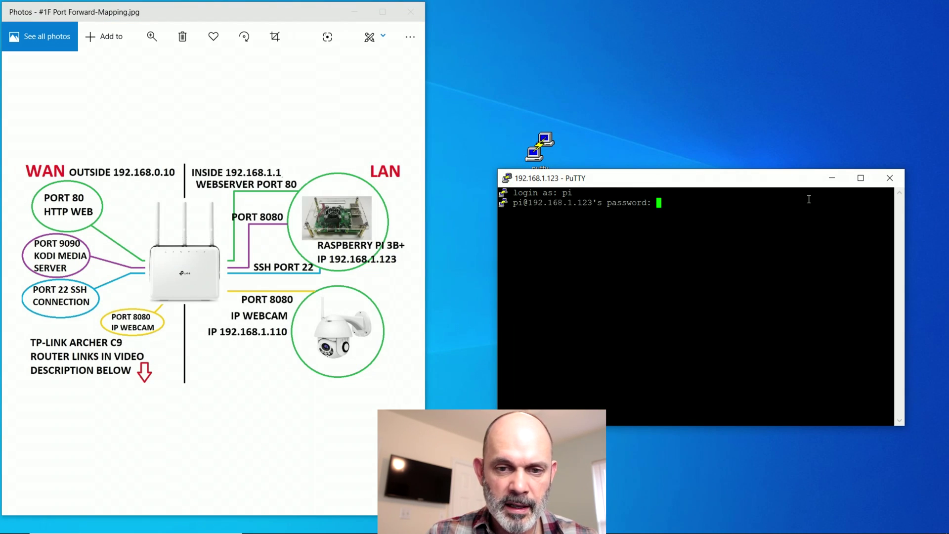
key(Return)
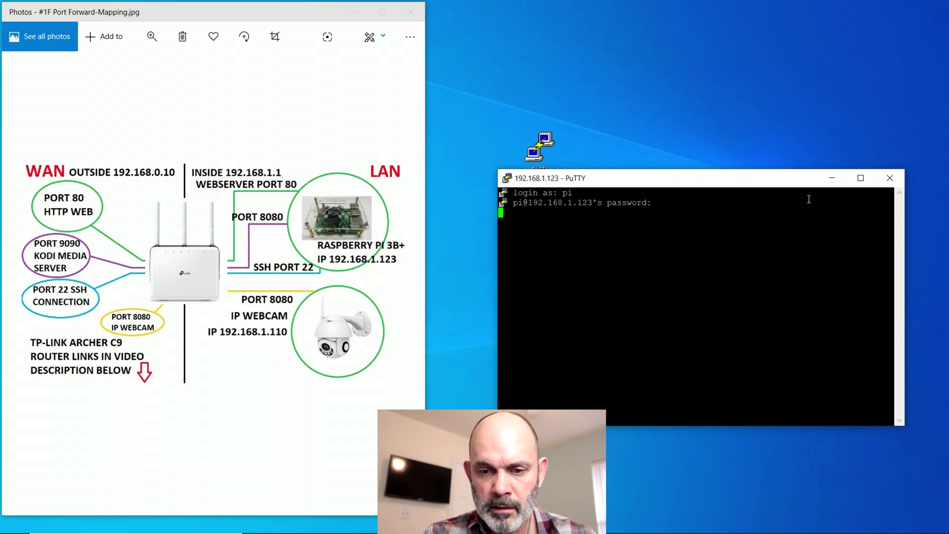
- Run the kodi command and minimise the terminal window
text(ko)
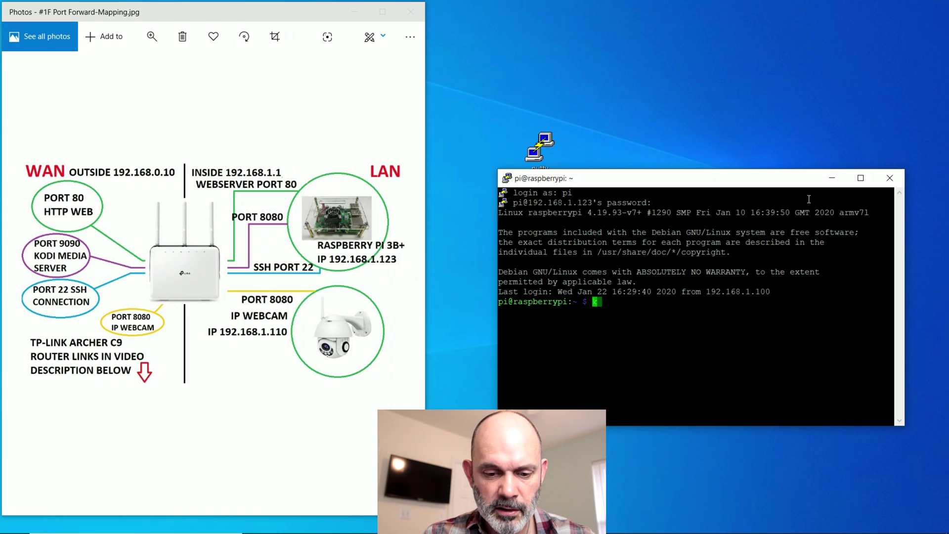
text(di)
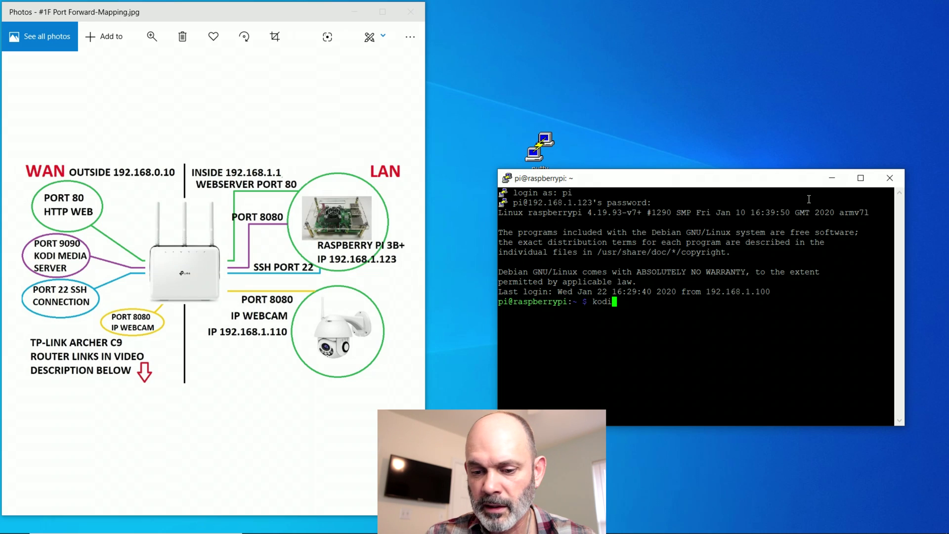
key(Return)
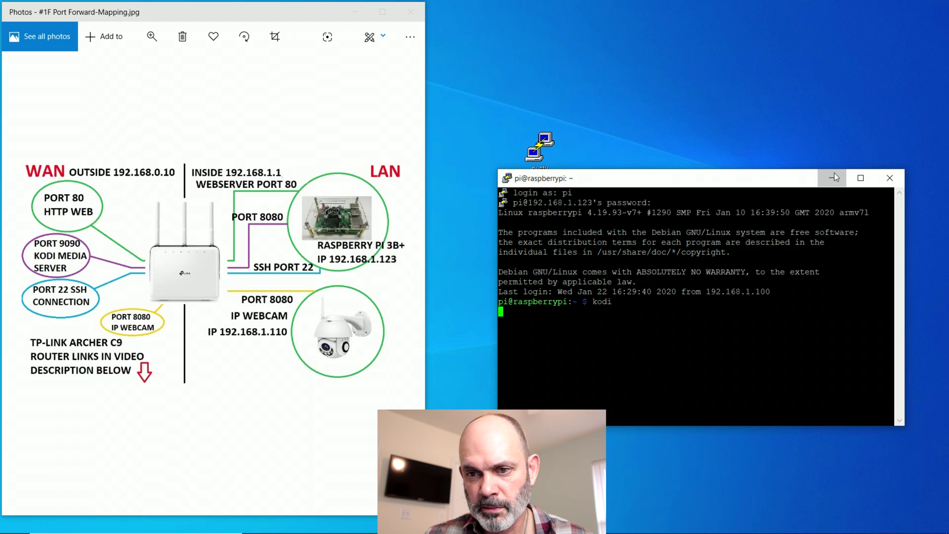
click(835, 176)
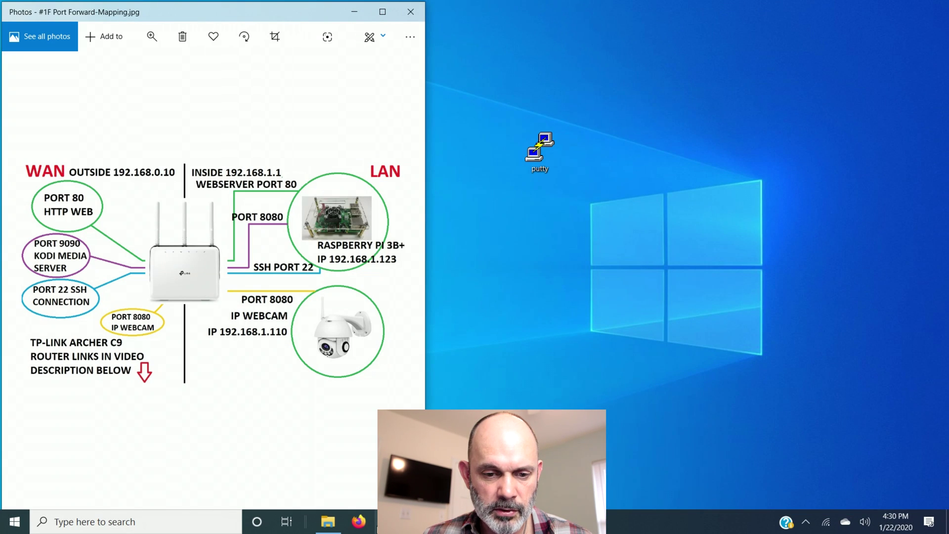
- Open a new private Firefox window from the taskbar's jump list
click(362, 525)
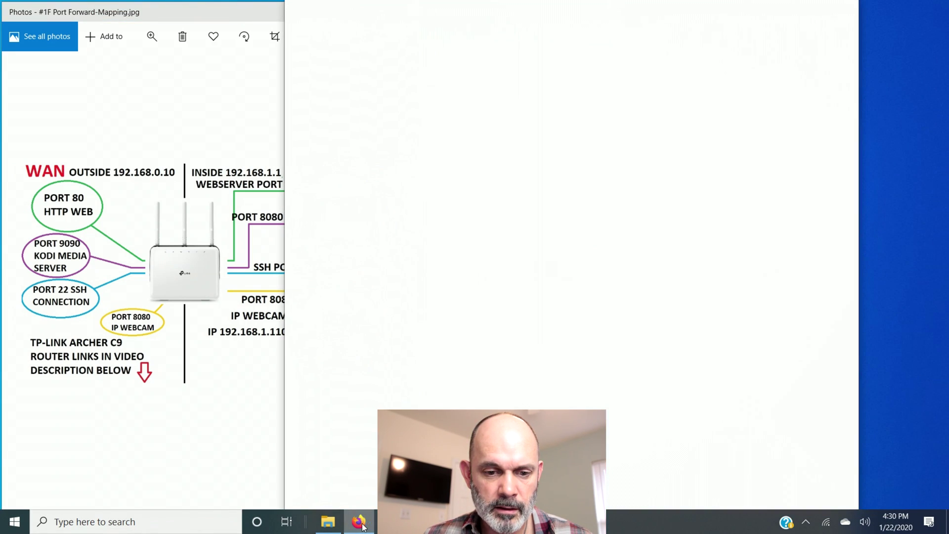
click(843, 8)
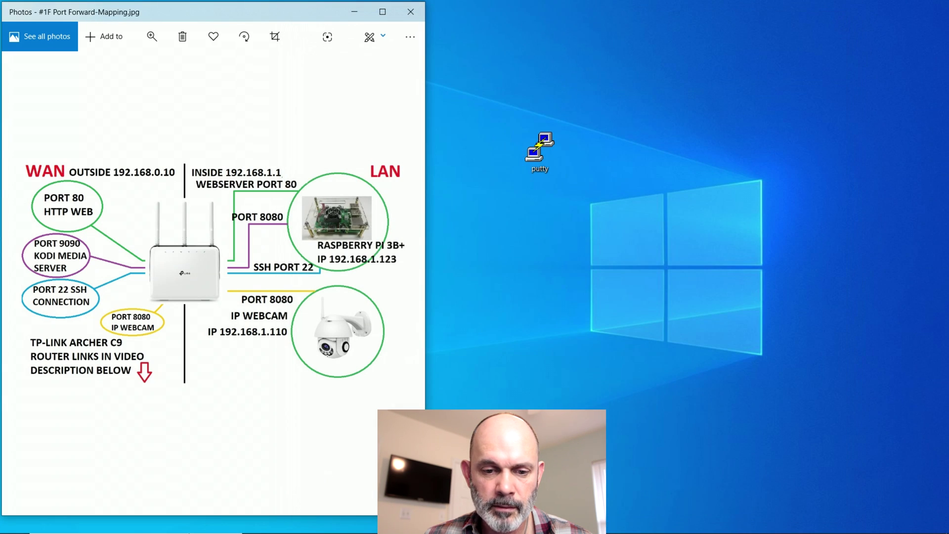
click(350, 521)
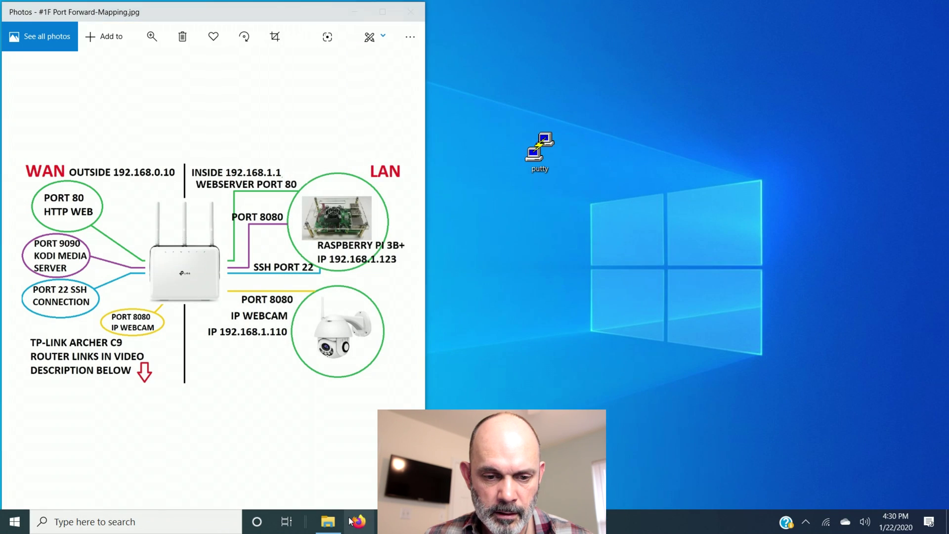
right_click(350, 522)
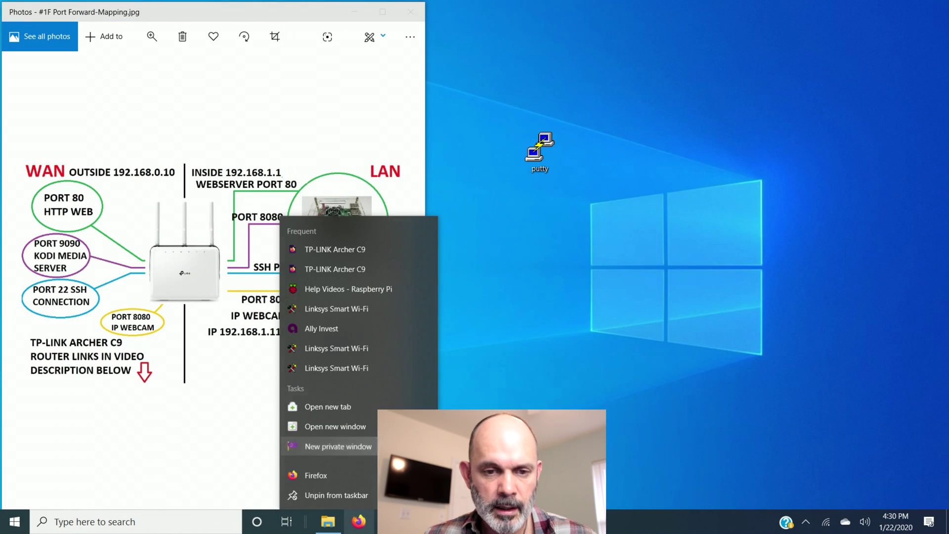
click(351, 440)
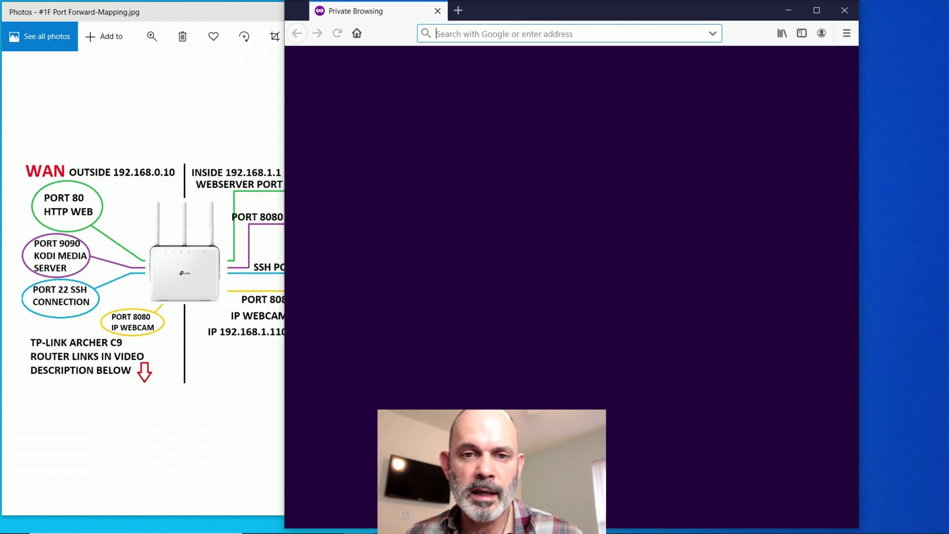
- Load the Kodi web interface at 192.168.1.123:8080
drag(529, 6, 628, 6)
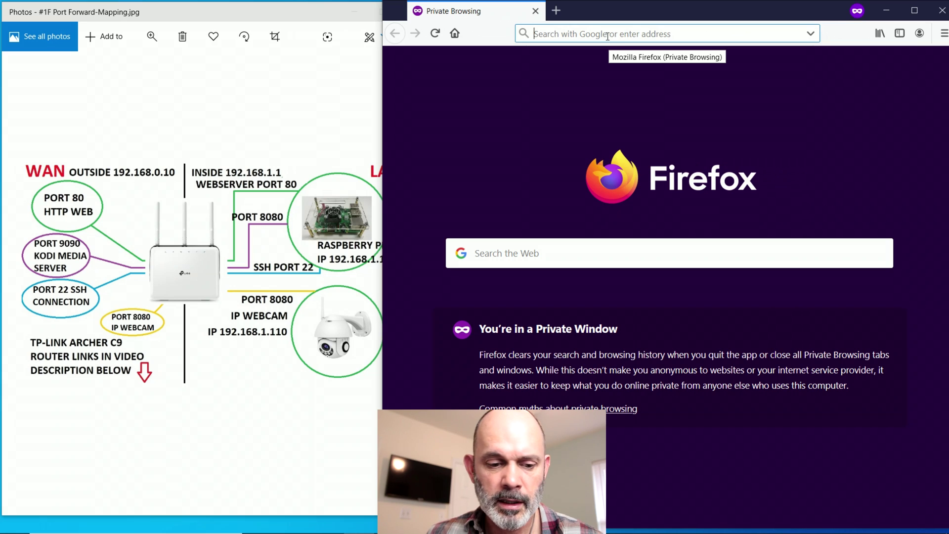
text(192.16)
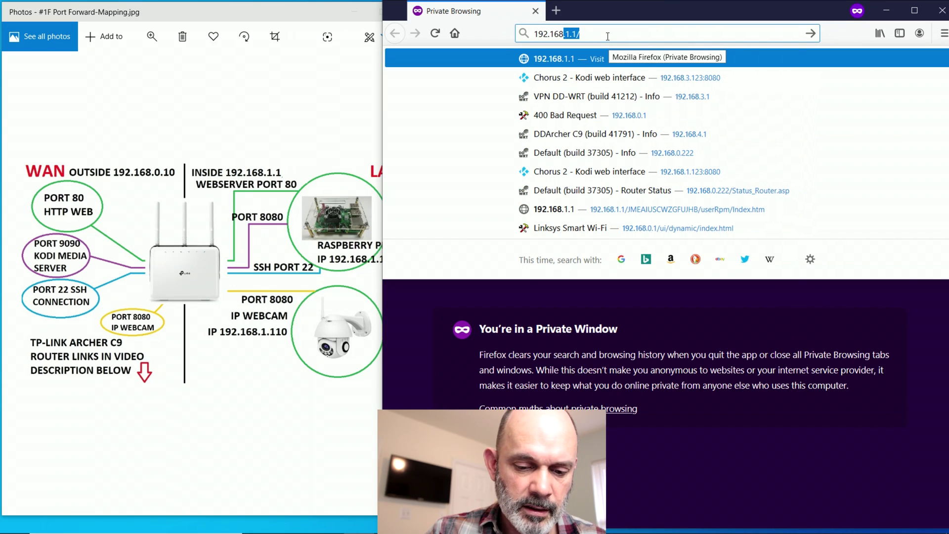
text(8.1.123)
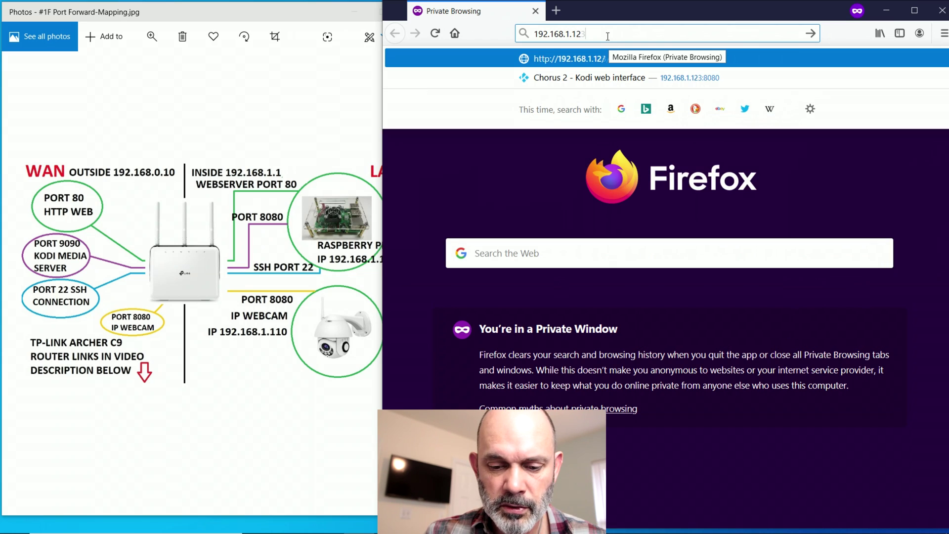
text(:8080)
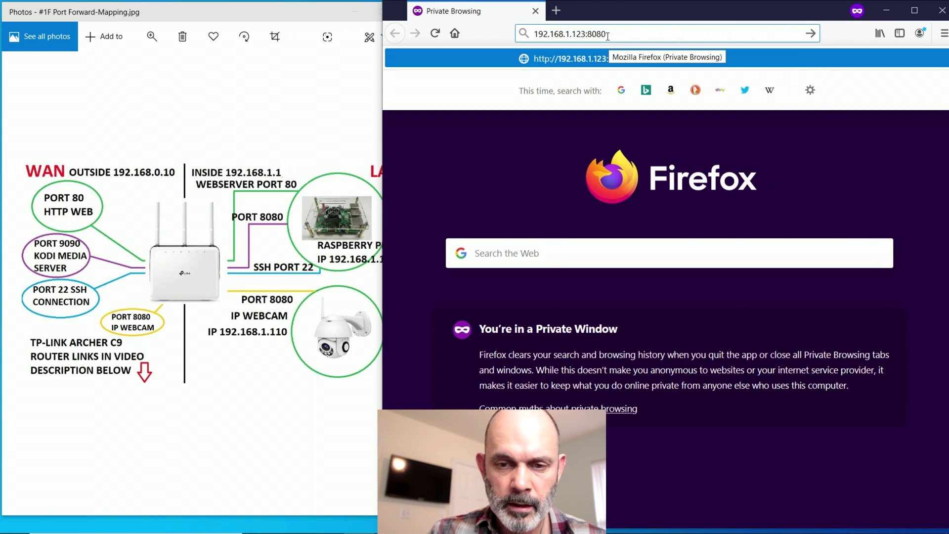
key(Return)
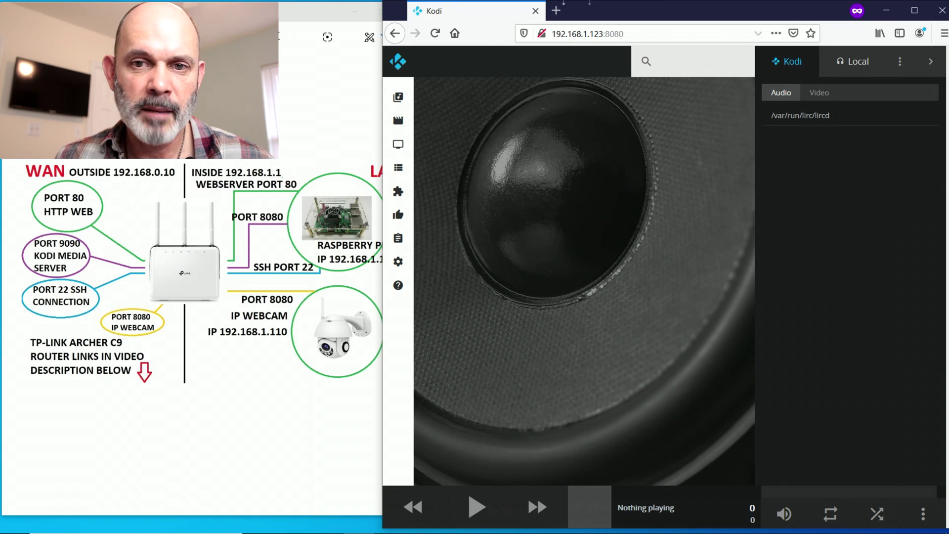
- Change the address port from :8080 to :80 to try the Pi's web server, which times out
drag(603, 34, 671, 37)
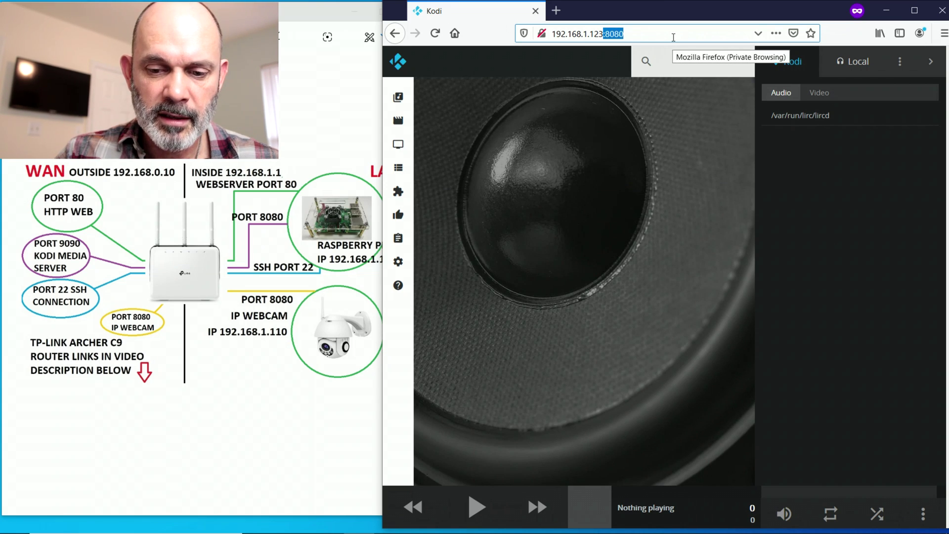
key(BackSpace)
text(:80)
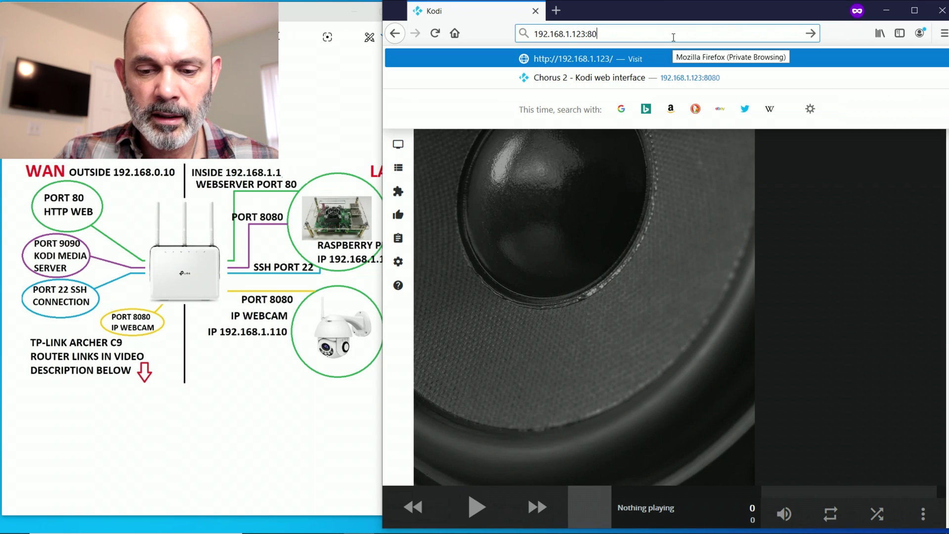
key(Return)
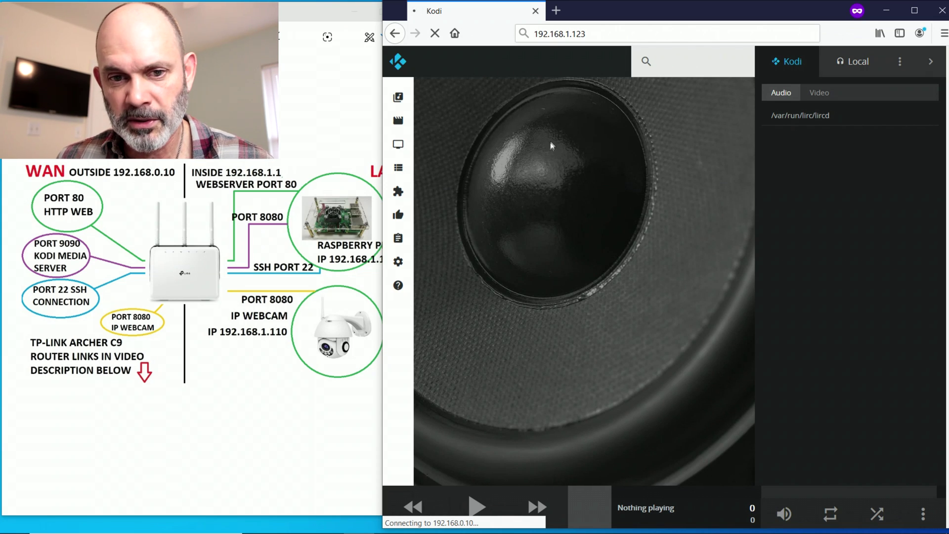
click(592, 34)
click(611, 35)
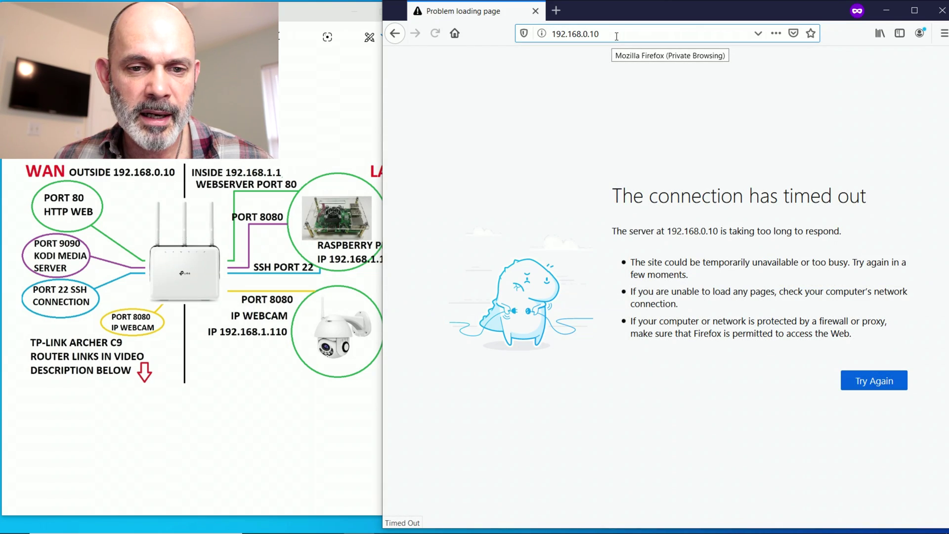
drag(598, 19, 626, 19)
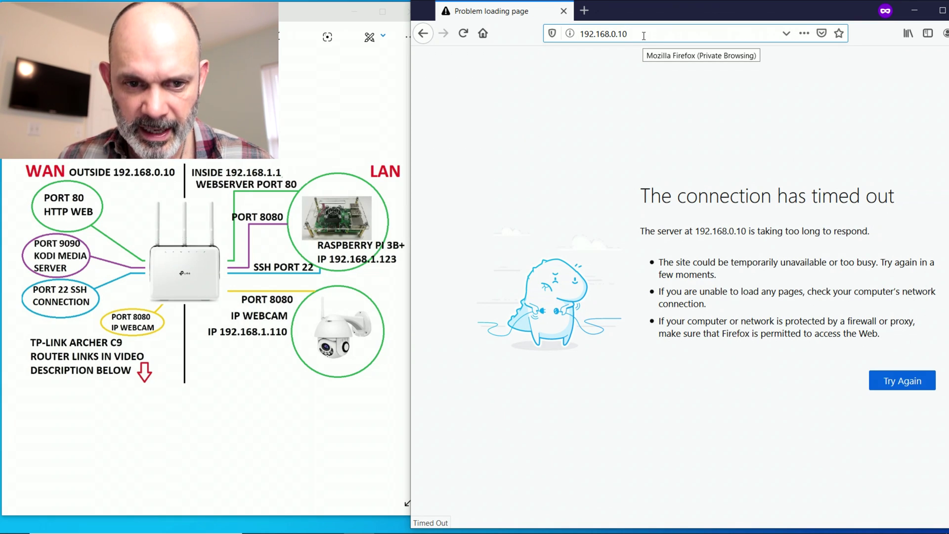
- Edit the address to 192.168.1.110:8080 and load the webcam's page
key(BackSpace)
key(BackSpace)
key(BackSpace)
key(BackSpace)
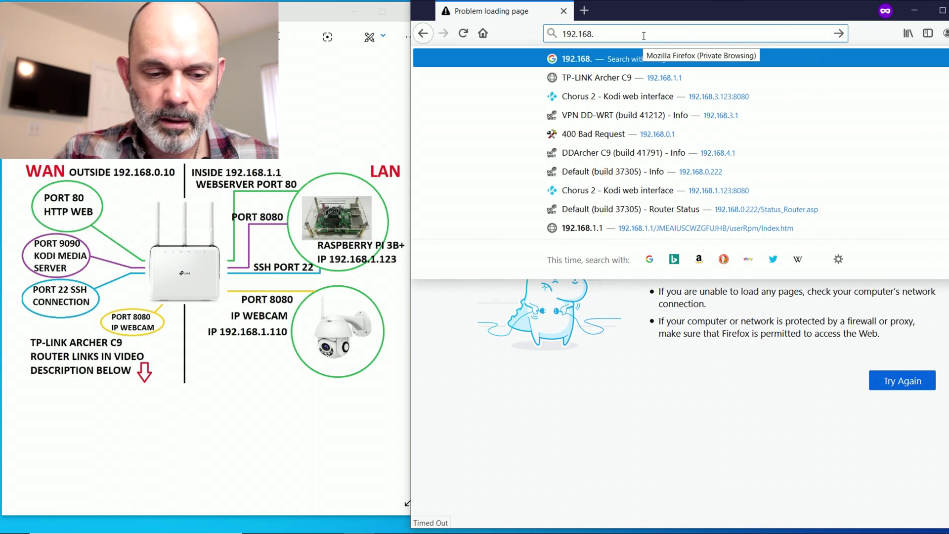
text(1.1)
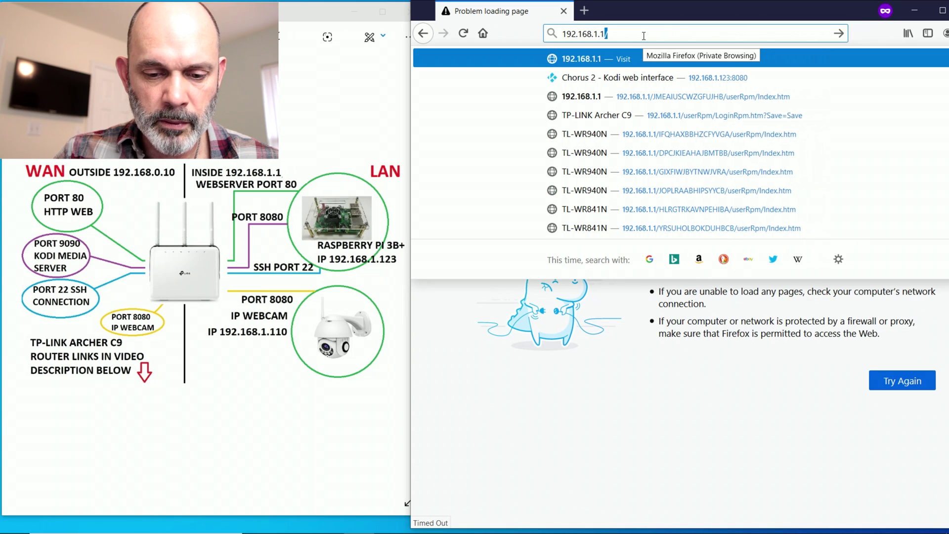
text(10:)
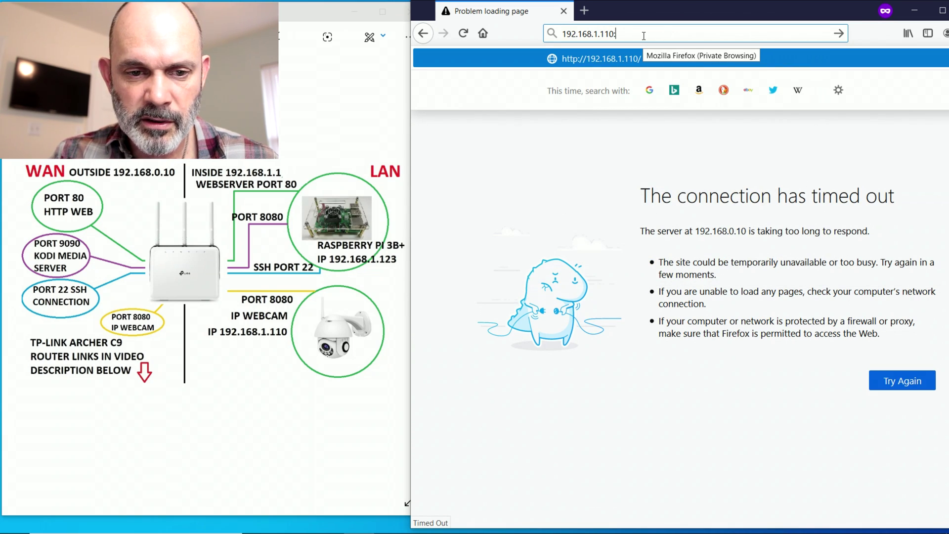
text(8080)
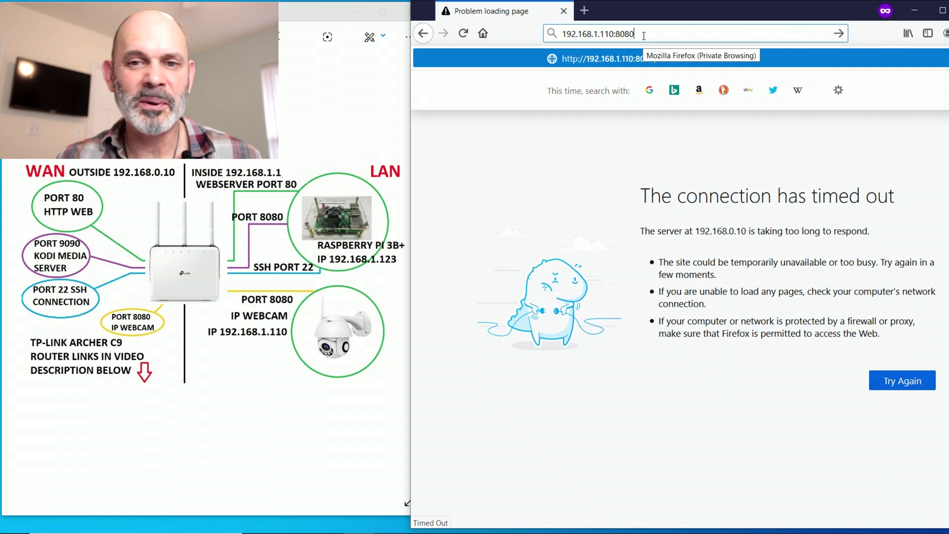
key(Return)
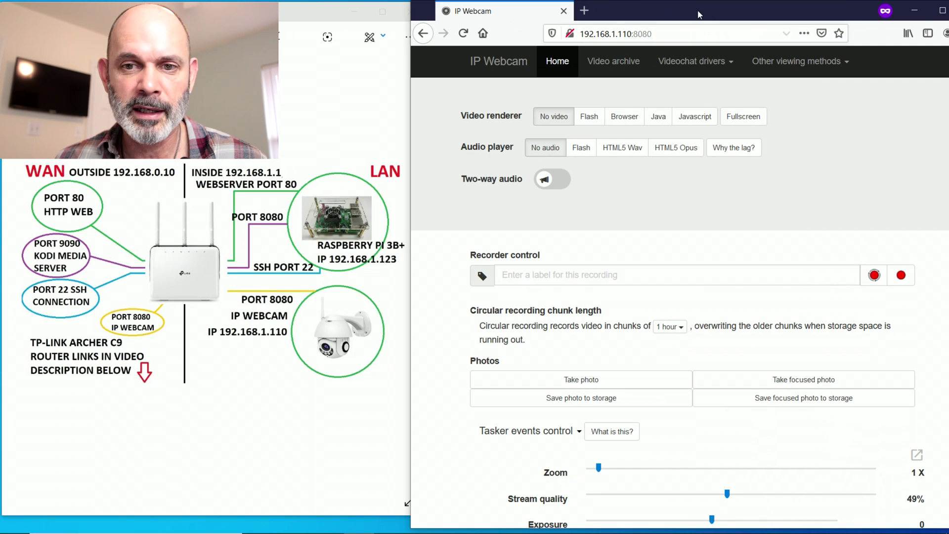
- Set the Video renderer to Browser so the live feed plays in the page
click(624, 117)
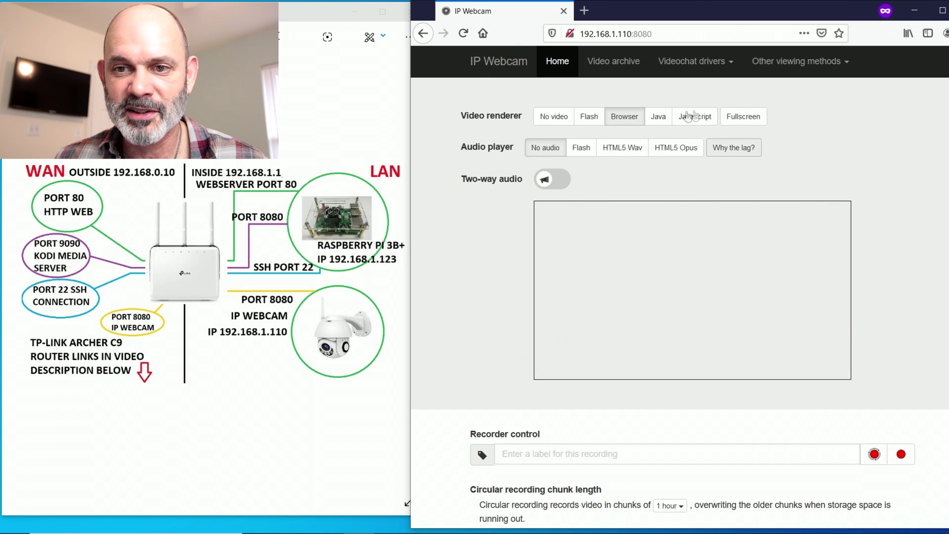
click(684, 34)
- Load the raw stream at 192.168.1.110:8080/video, then reload it
click(685, 34)
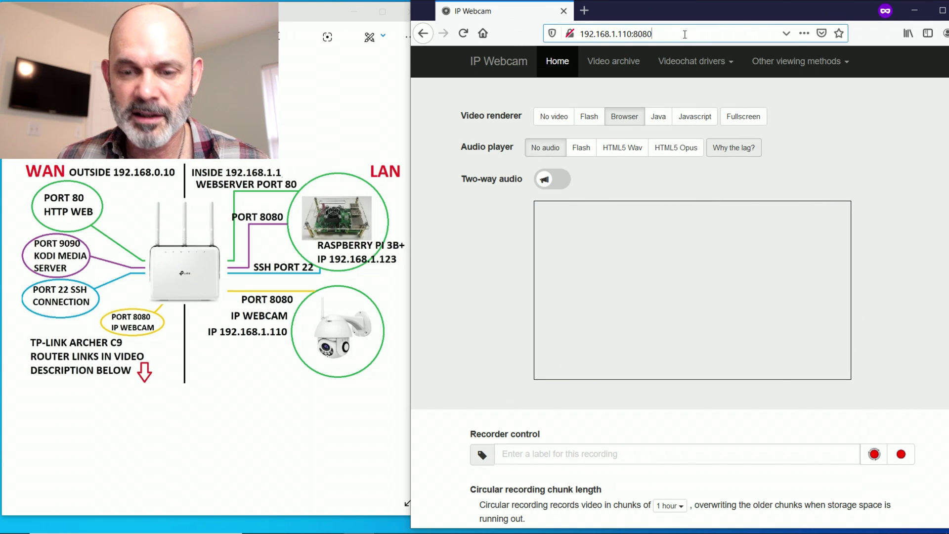
text(/video)
key(Return)
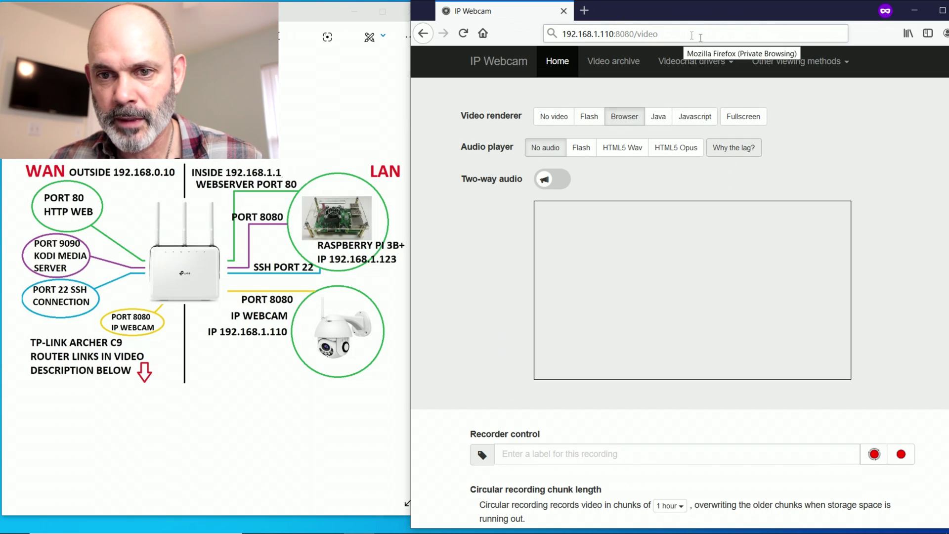
click(694, 35)
key(Return)
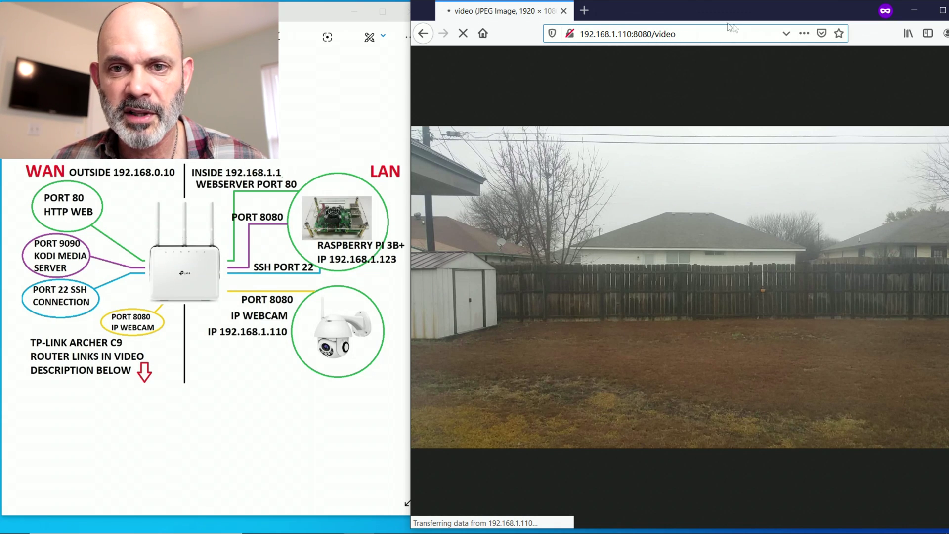
- Erase the /video path, trimming the address back toward 192.168.1.110
click(703, 36)
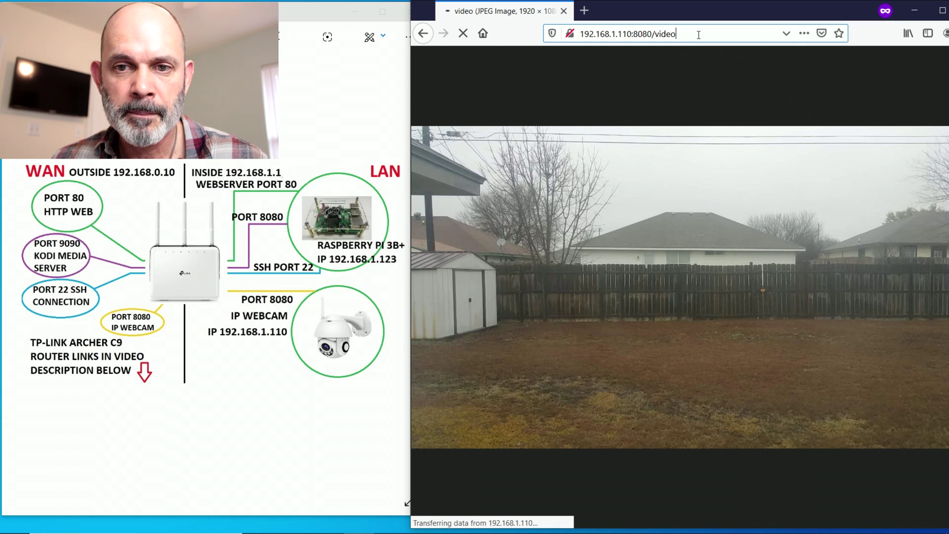
key(BackSpace)
key(BackSpace)
key(BackSpace)
key(BackSpace)
key(BackSpace)
key(BackSpace)
key(BackSpace)
key(BackSpace)
key(BackSpace)
key(BackSpace)
key(BackSpace)
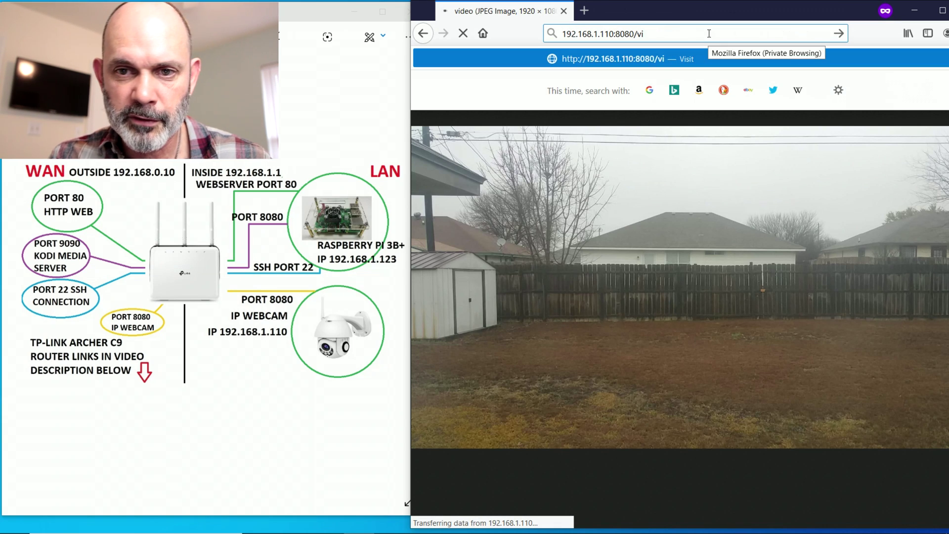
key(BackSpace)
key(BackSpace)
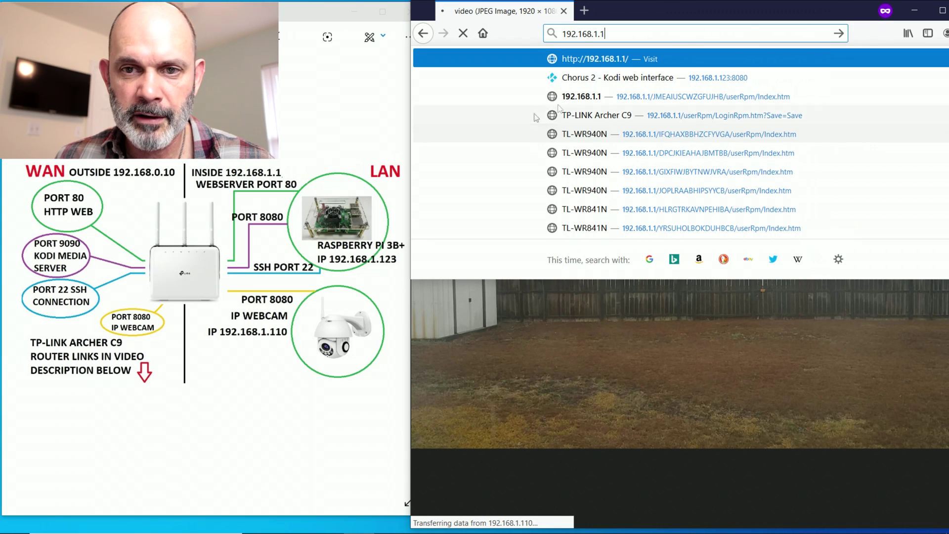
- Log in to the router at 192.168.1.1 with the admin credentials, retyping the rejected password
click(594, 104)
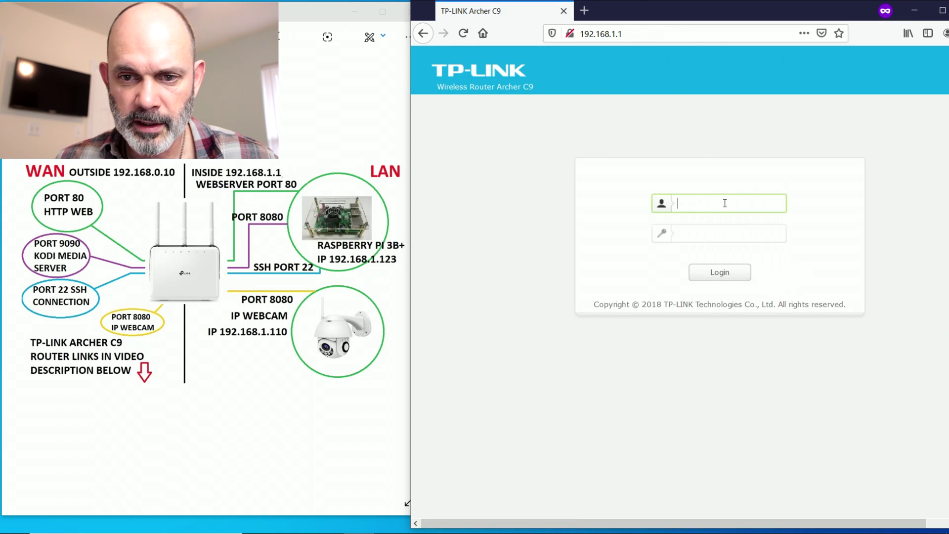
text(admin)
key(Tab)
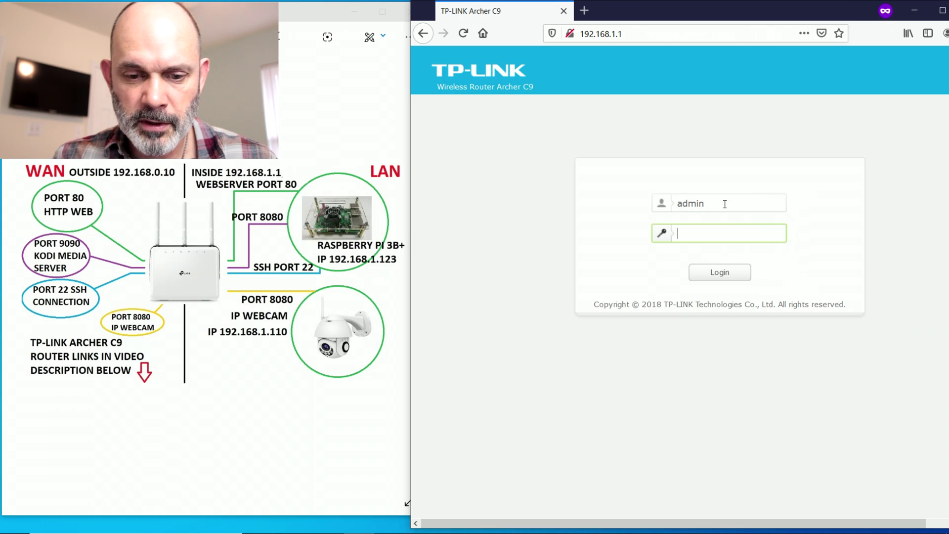
text(•••••••)
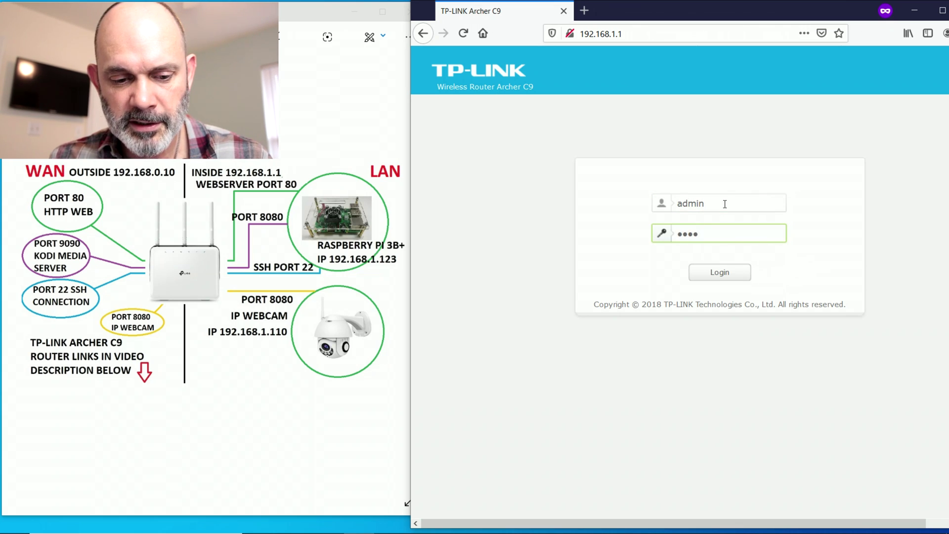
text(•)
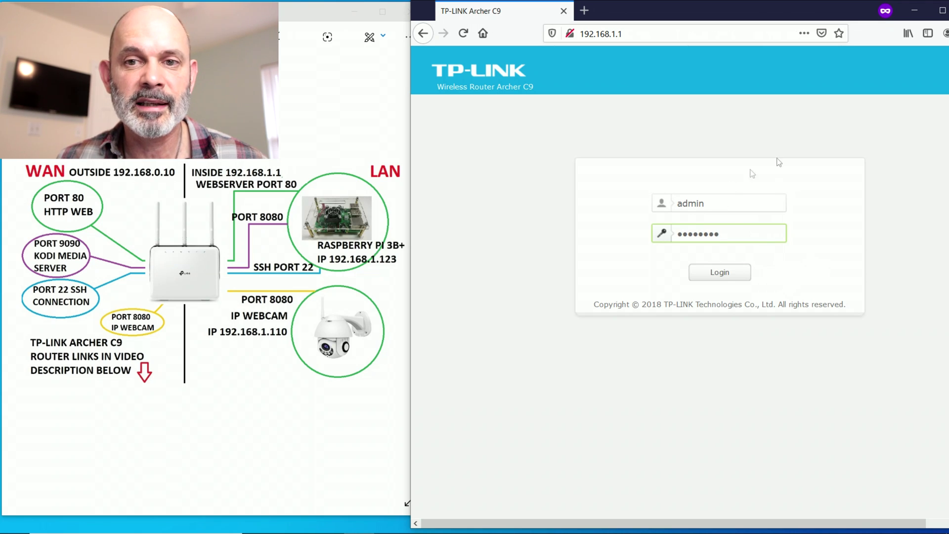
drag(697, 16, 665, 17)
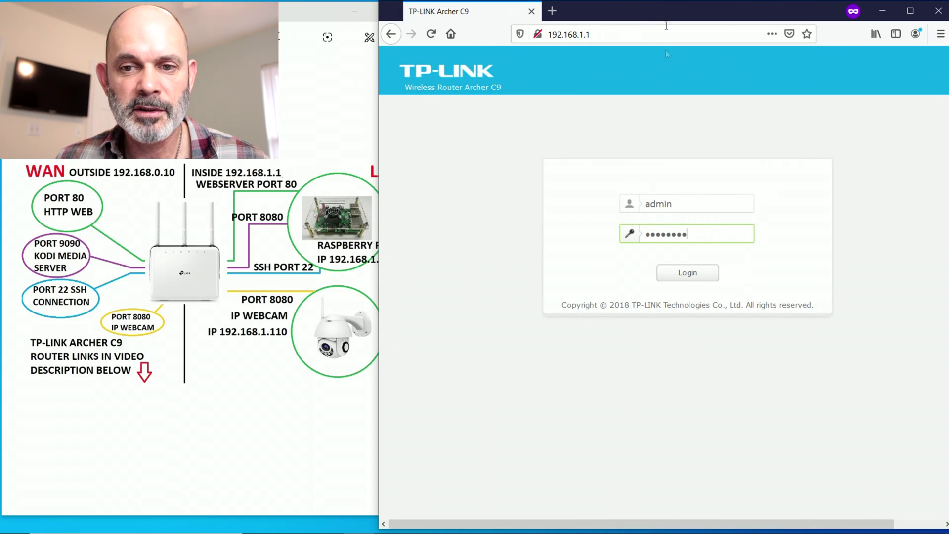
click(678, 276)
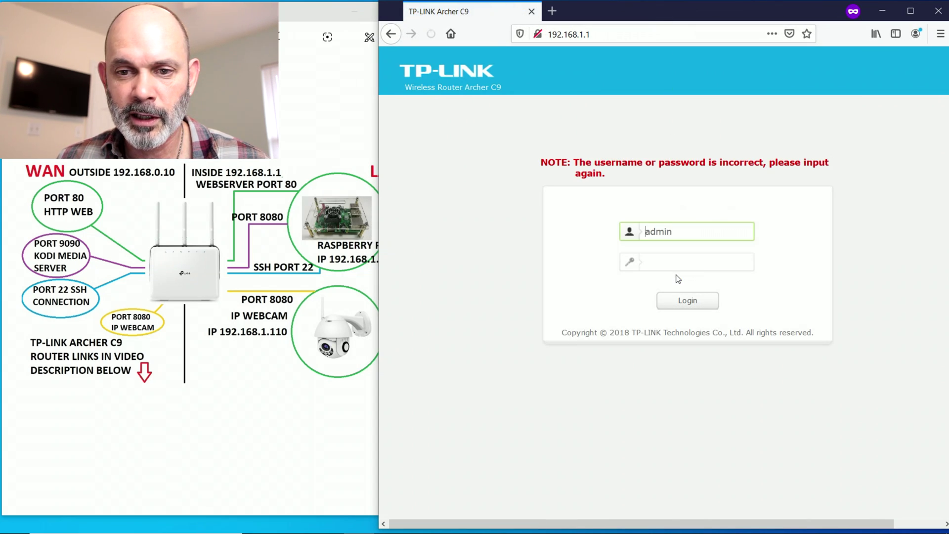
click(677, 256)
text(admin)
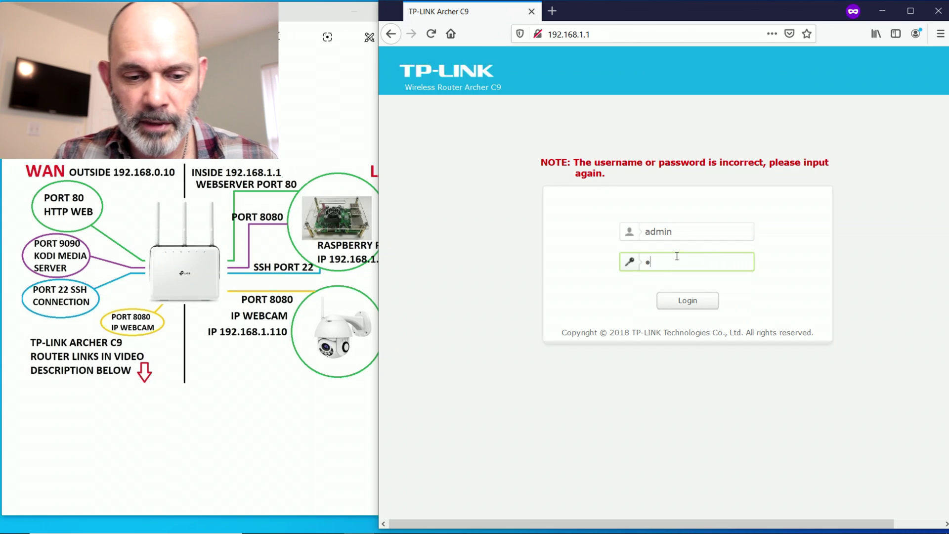
text(admin)
key(Return)
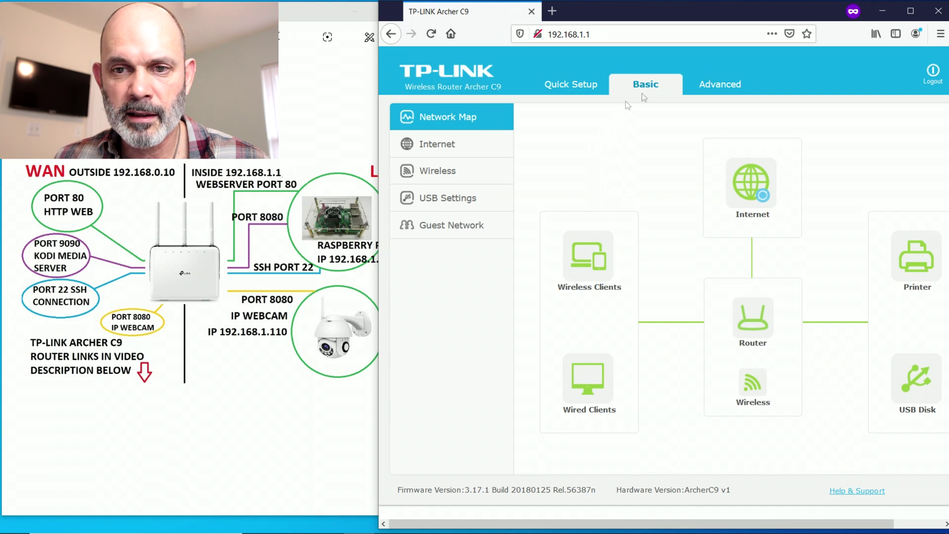
- Navigate to Advanced > Forwarding > Virtual Servers and widen the browser window
click(711, 87)
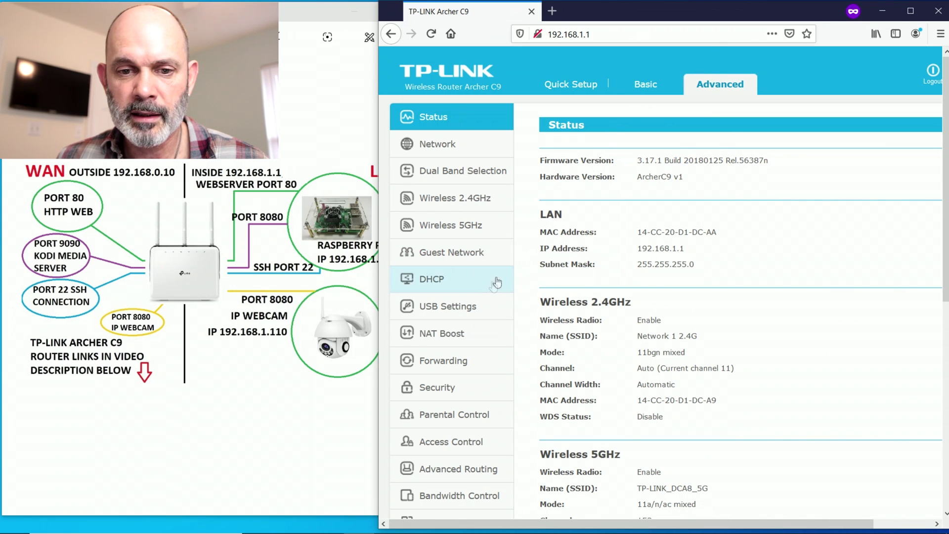
click(494, 361)
click(457, 389)
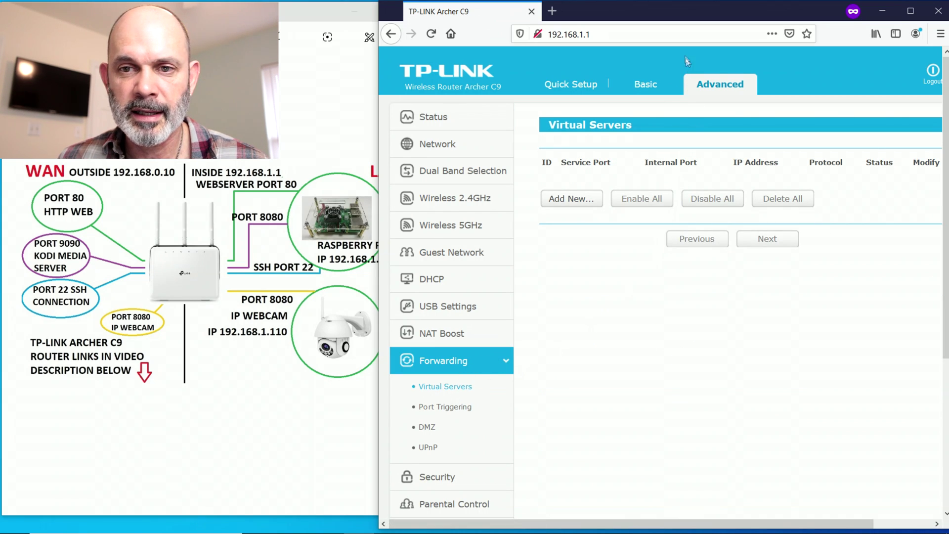
drag(676, 22, 655, 21)
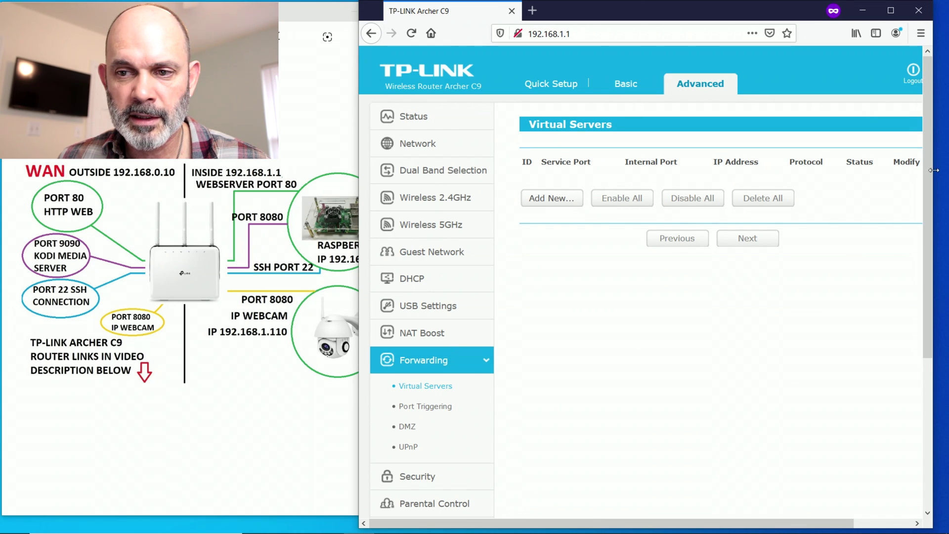
drag(933, 170, 947, 172)
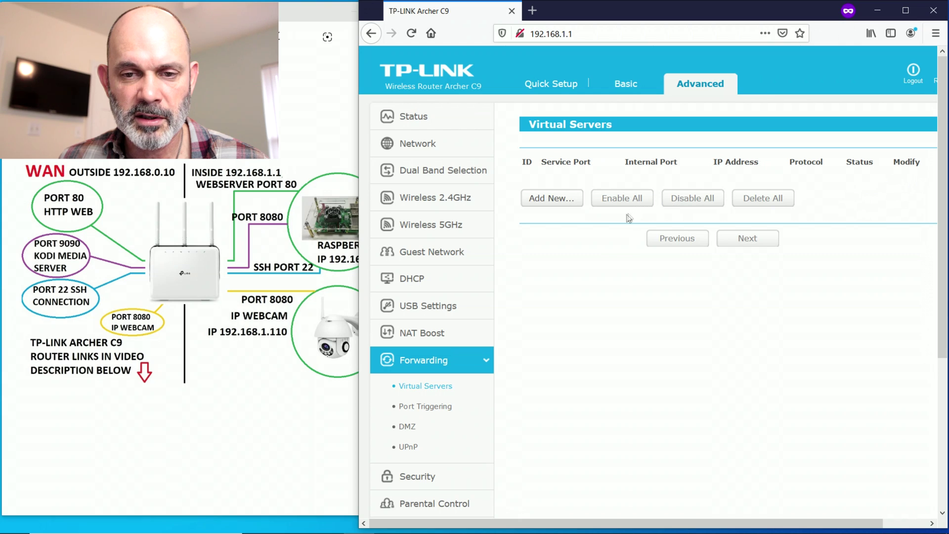
drag(584, 18, 622, 18)
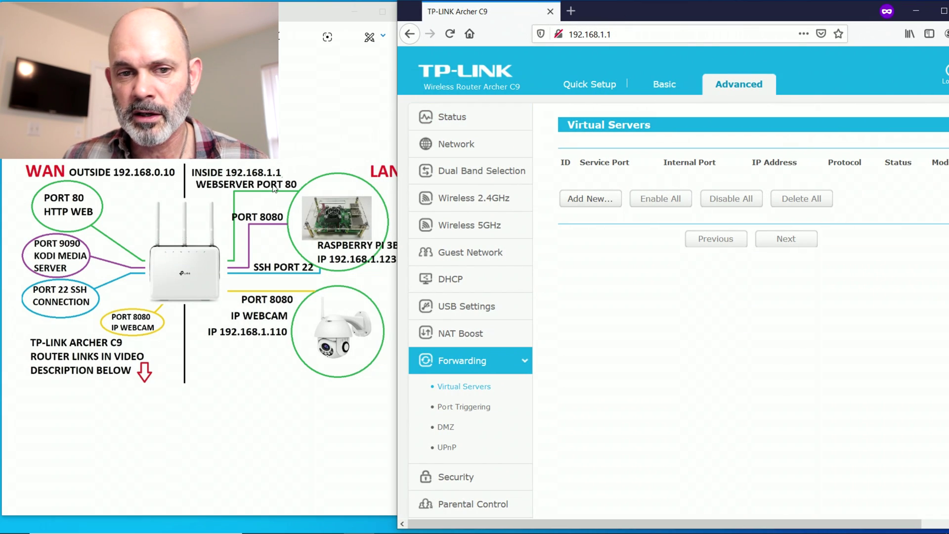
- Add and save a TCP rule forwarding service port 80 to 192.168.1.123 internal port 80
click(587, 200)
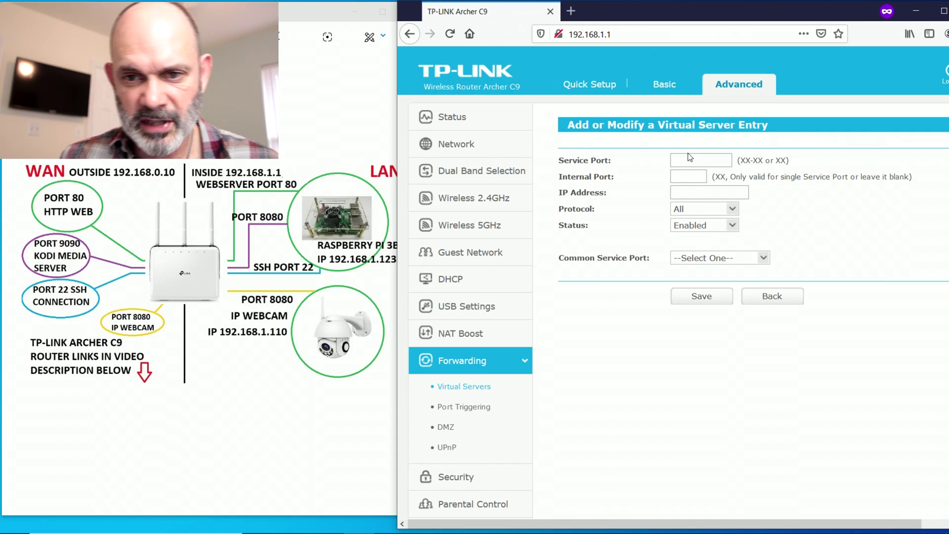
text(80)
click(686, 176)
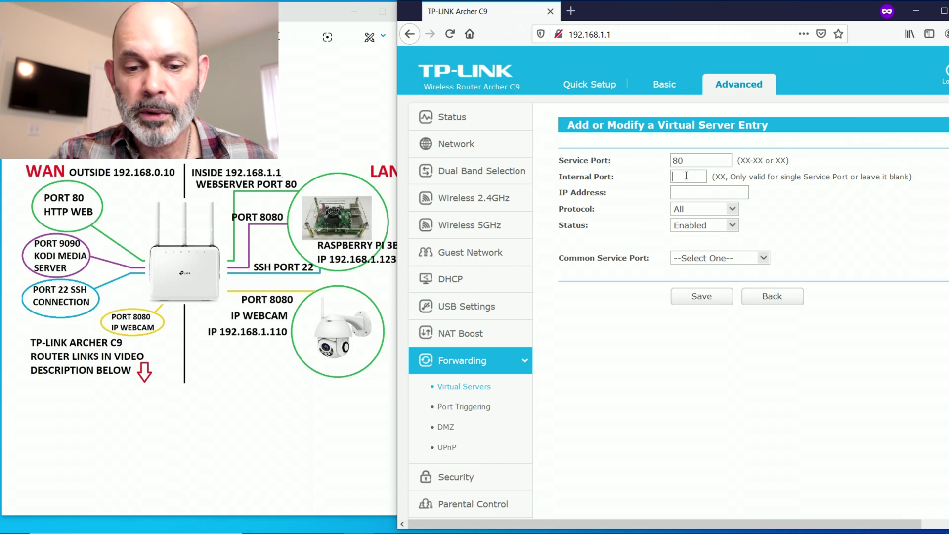
text(80)
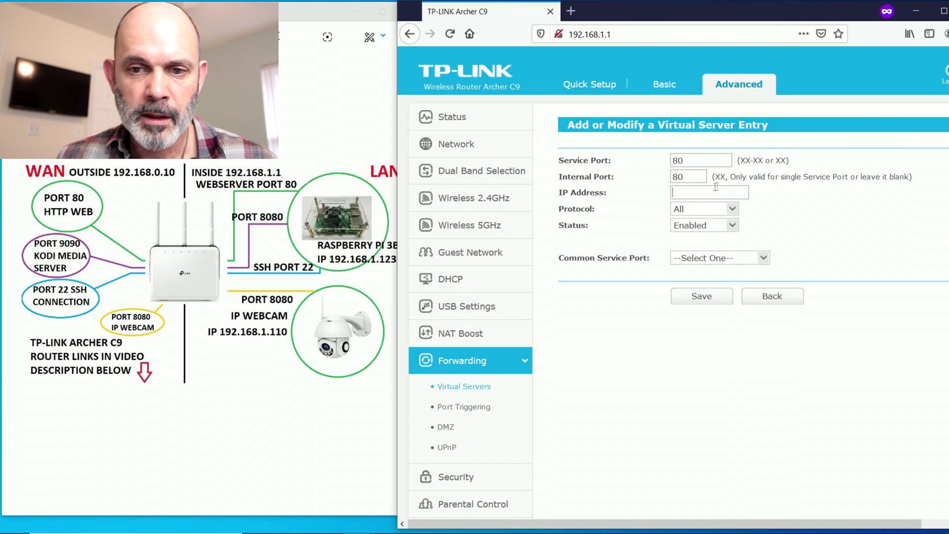
click(717, 187)
text(192.1)
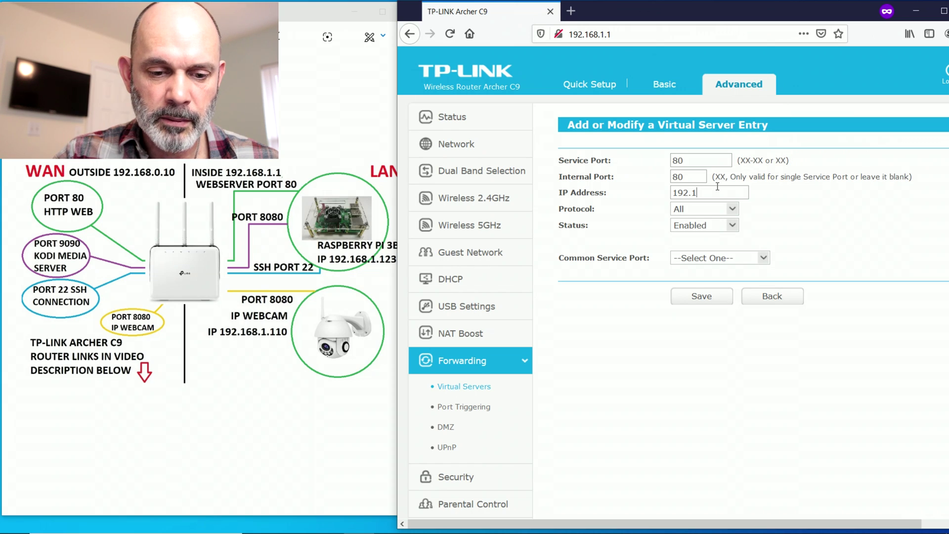
text(68.1.123)
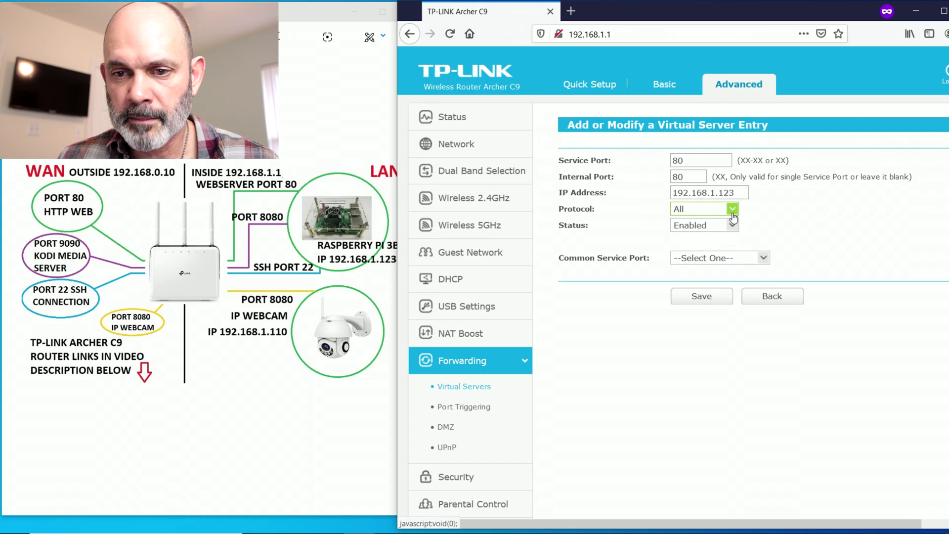
click(732, 212)
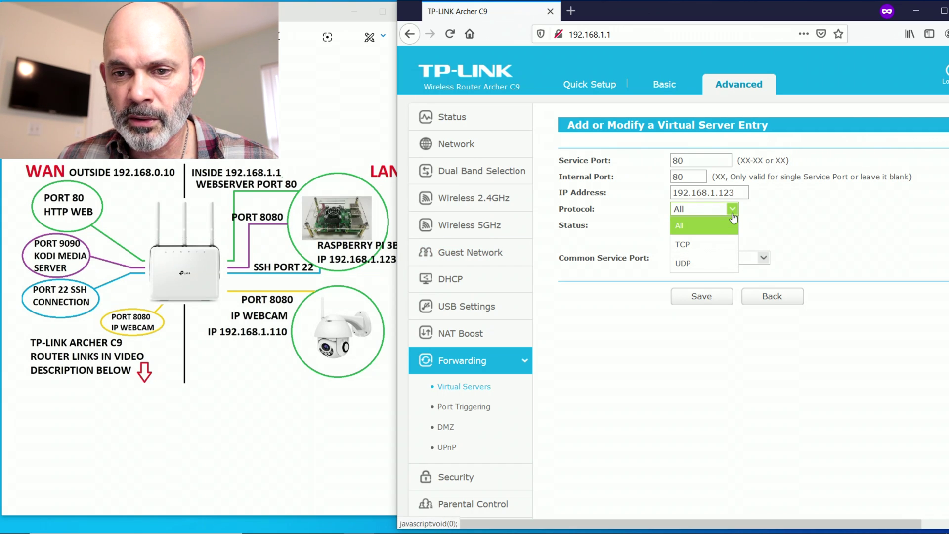
click(705, 247)
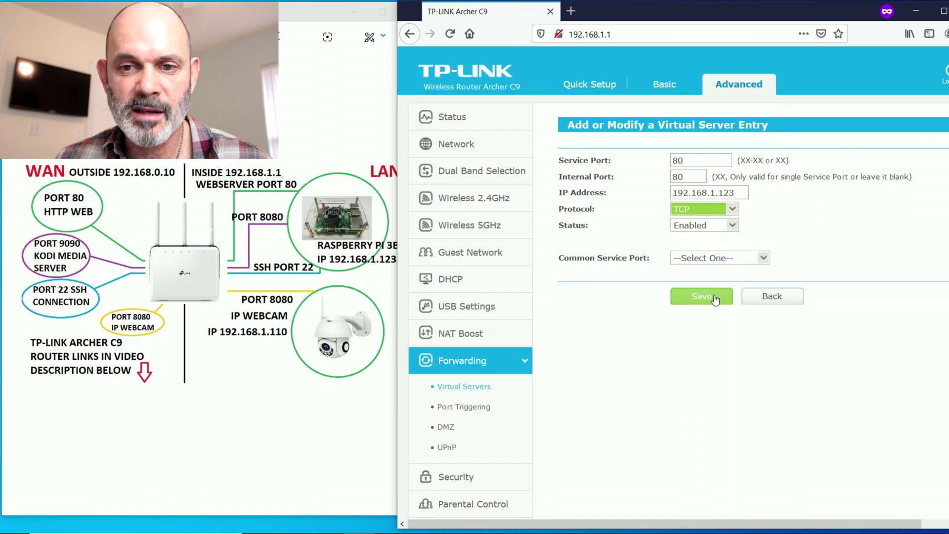
click(718, 299)
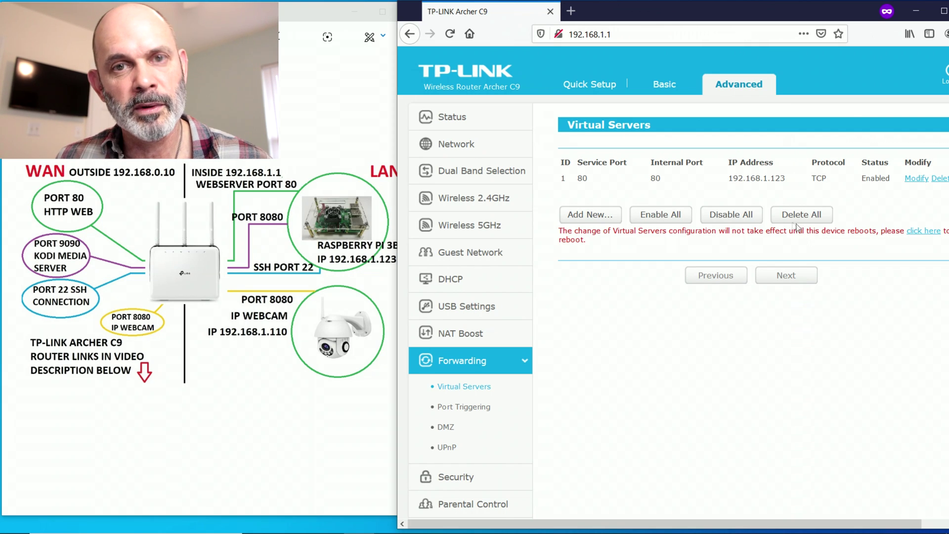
click(607, 218)
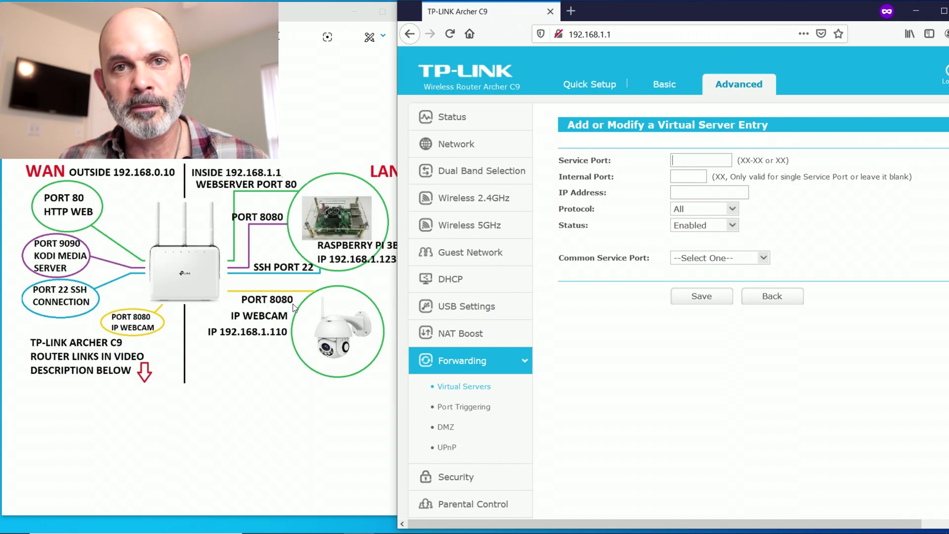
- Save a TCP rule forwarding service port 9090 to internal port 8080 on 192.168.1.123
text(9090)
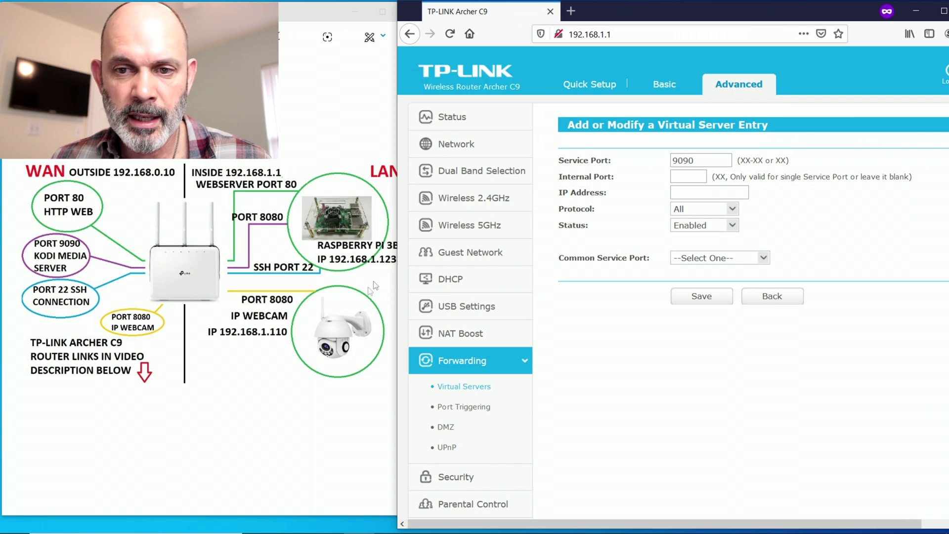
click(697, 179)
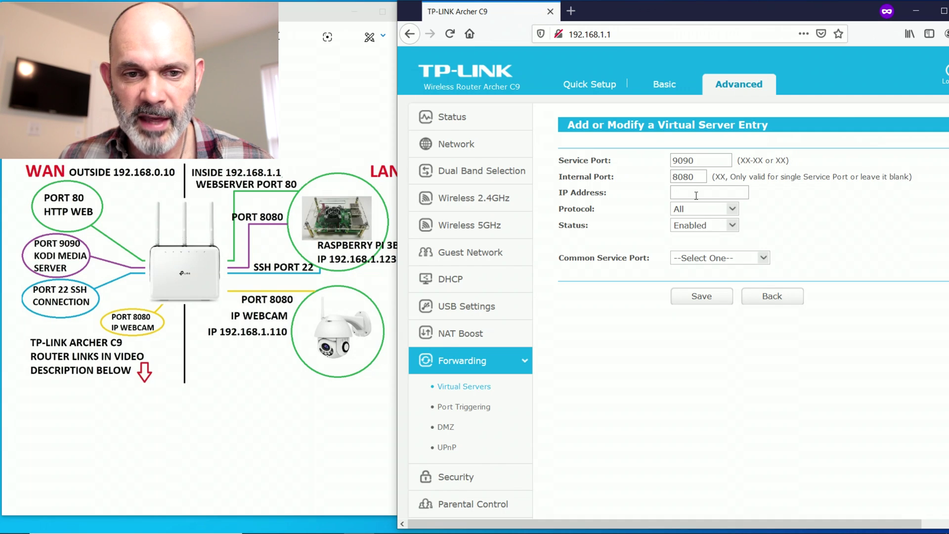
click(696, 195)
text(192.1)
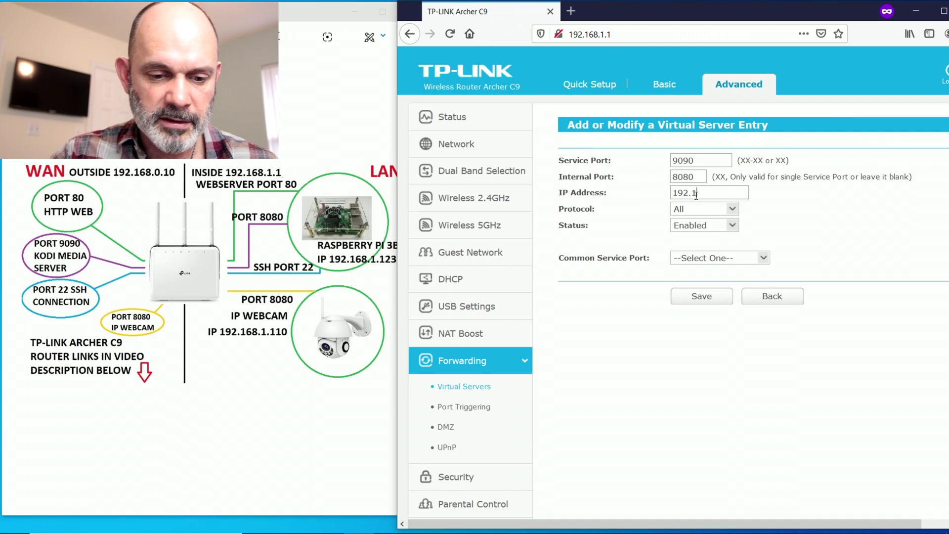
text(68.1.123)
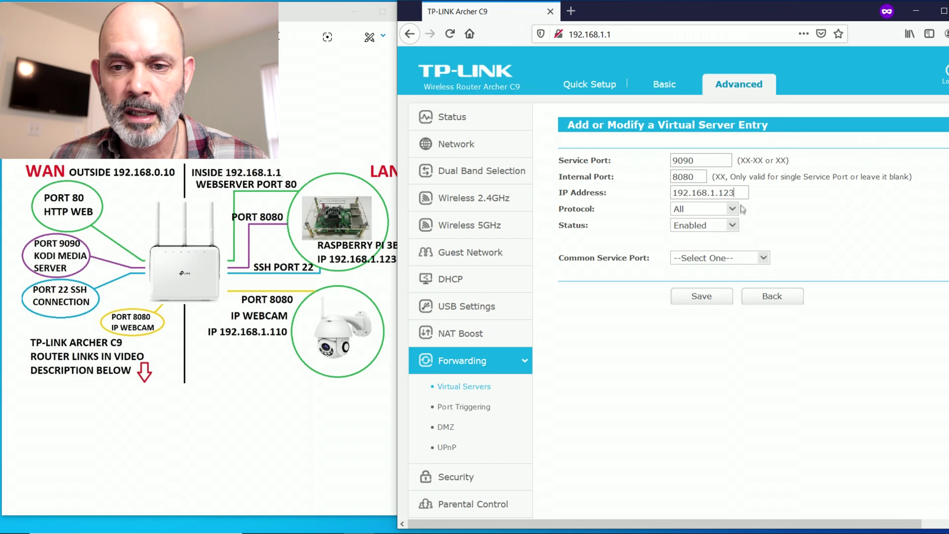
click(732, 209)
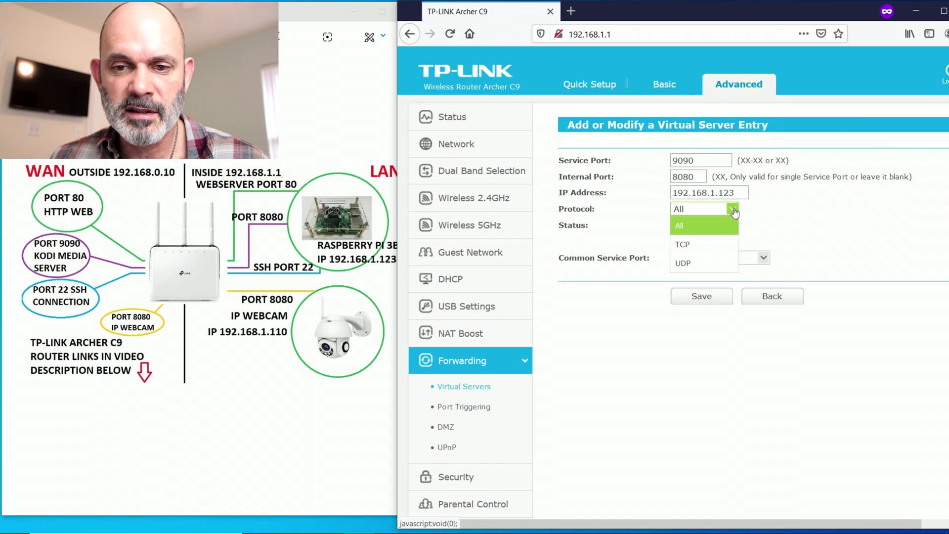
click(703, 245)
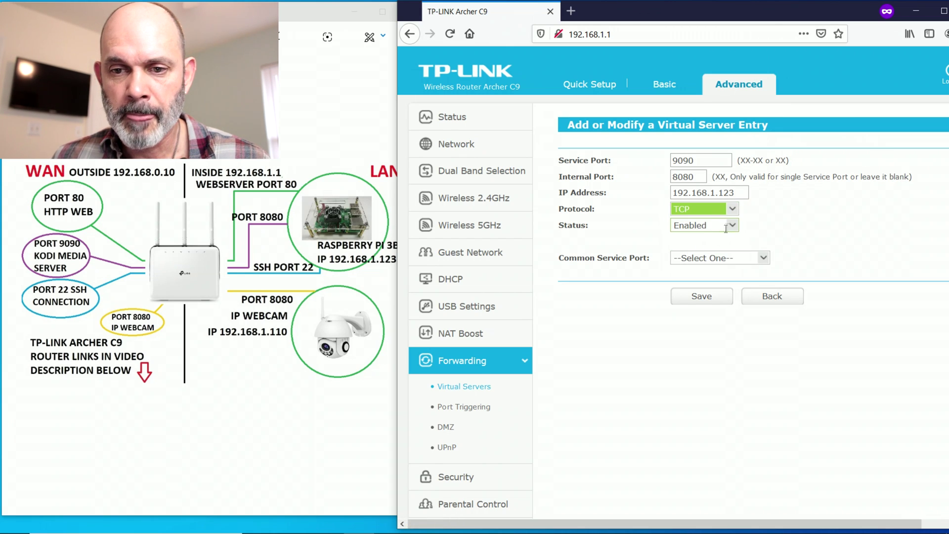
click(702, 295)
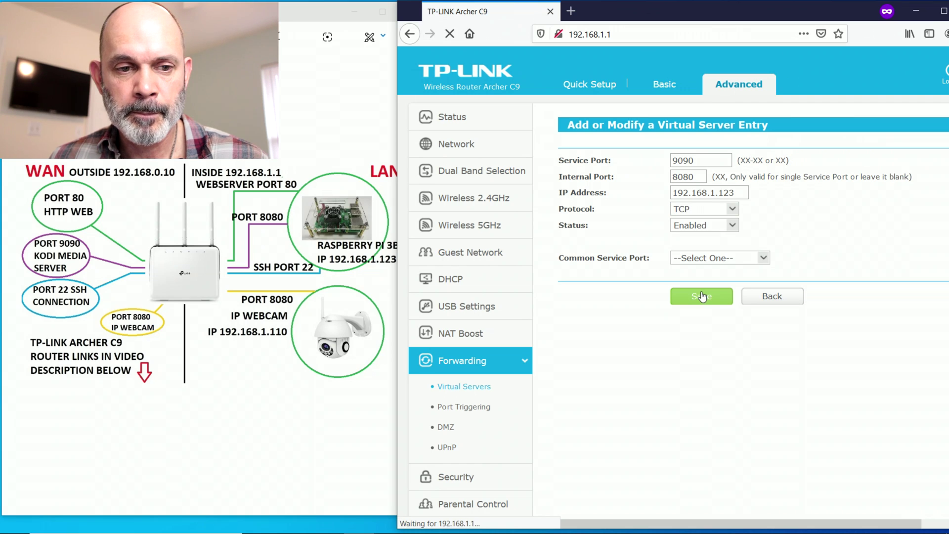
- Start a new virtual server entry with service port 22 for SSH
click(596, 231)
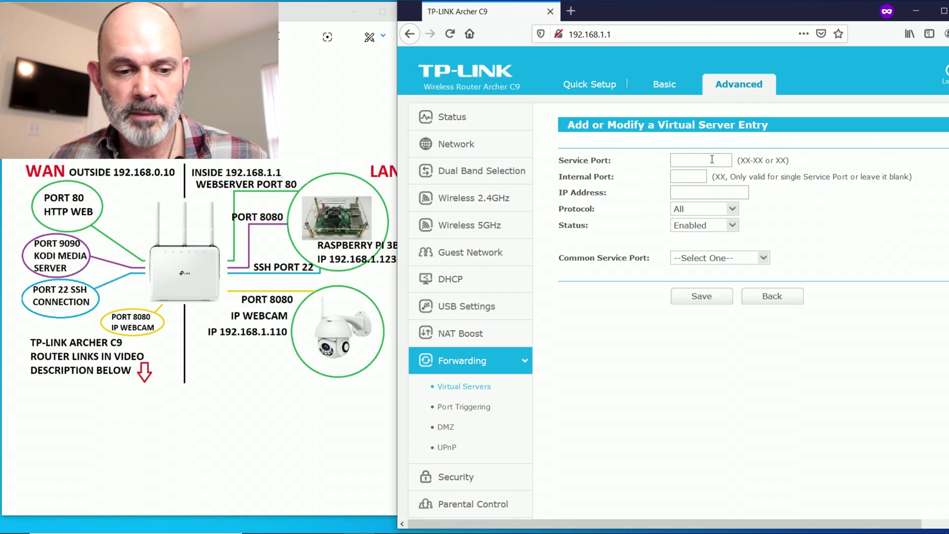
click(712, 159)
text(22)
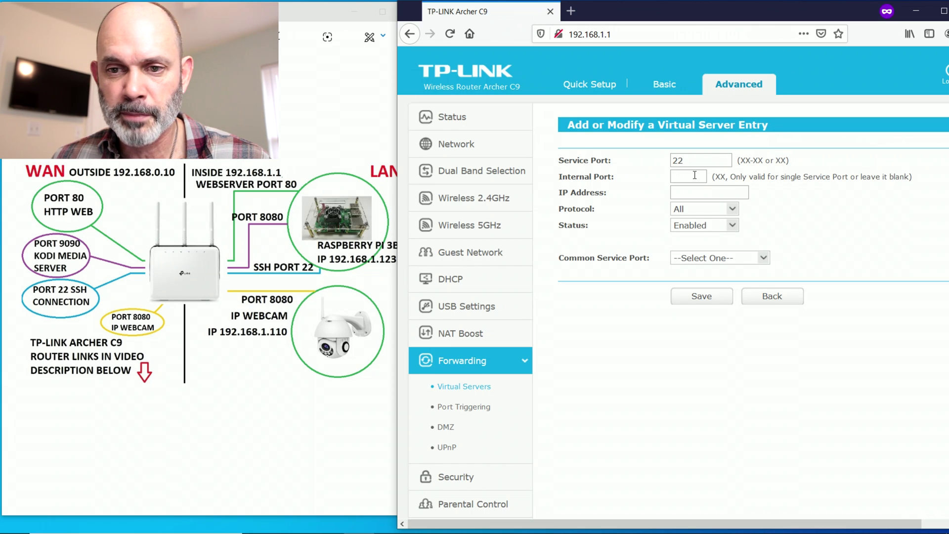
- Save the port 22 SSH rule to 192.168.1.123 as TCP, then begin another entry
click(695, 176)
text(22)
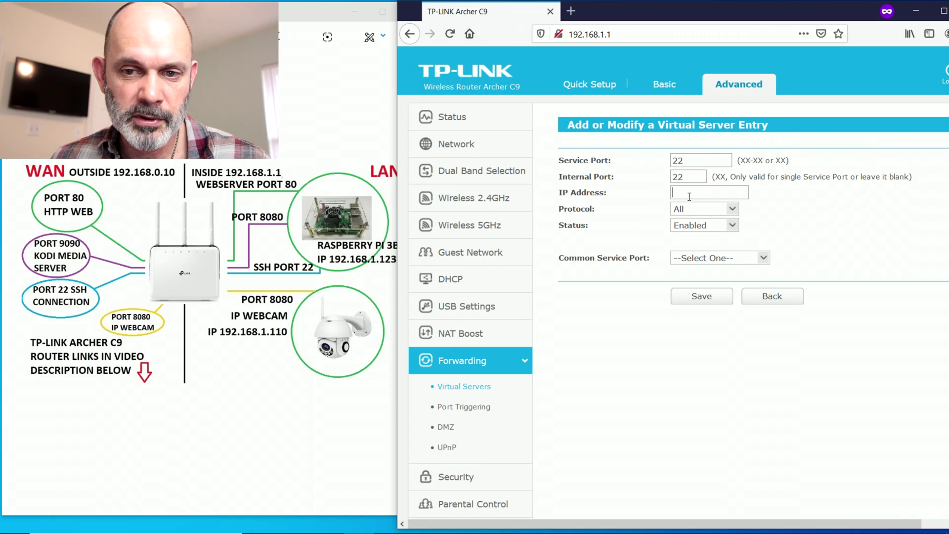
text(192.168.)
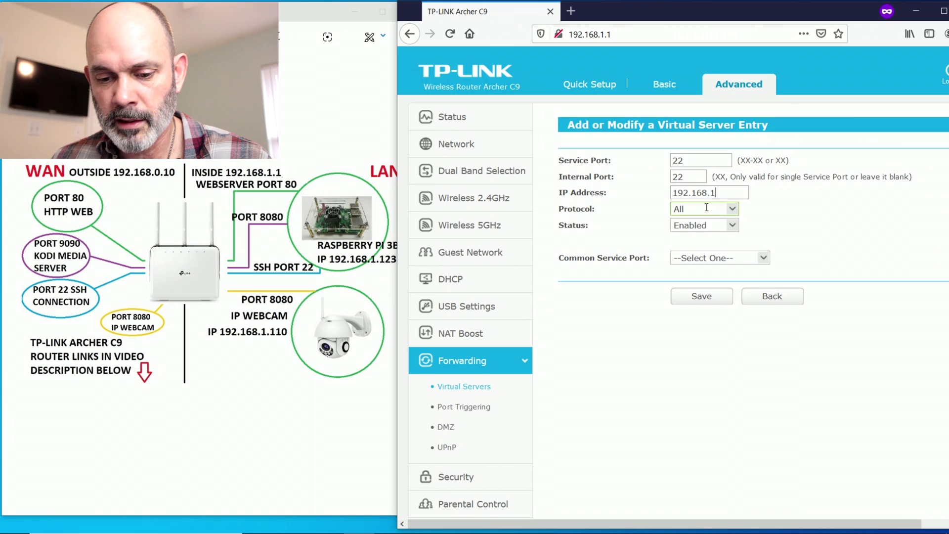
text(1.123)
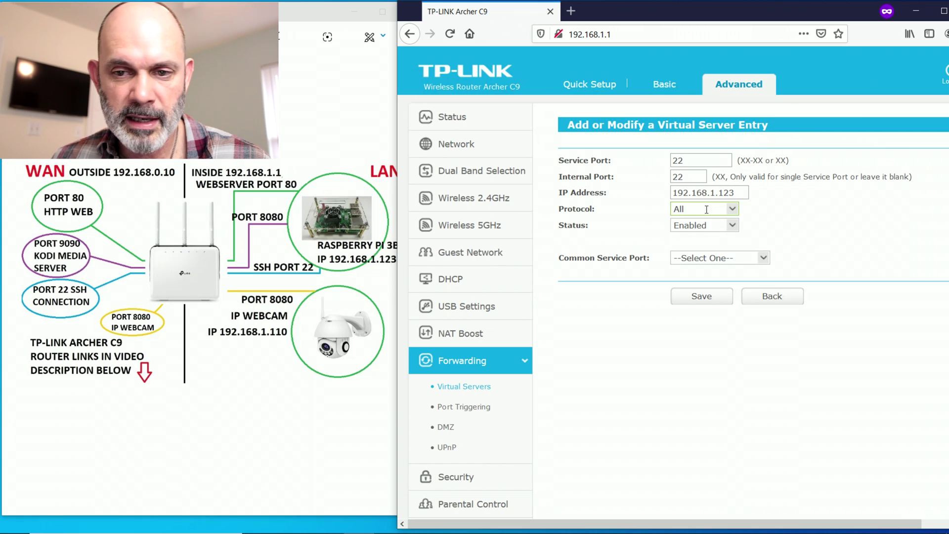
click(729, 209)
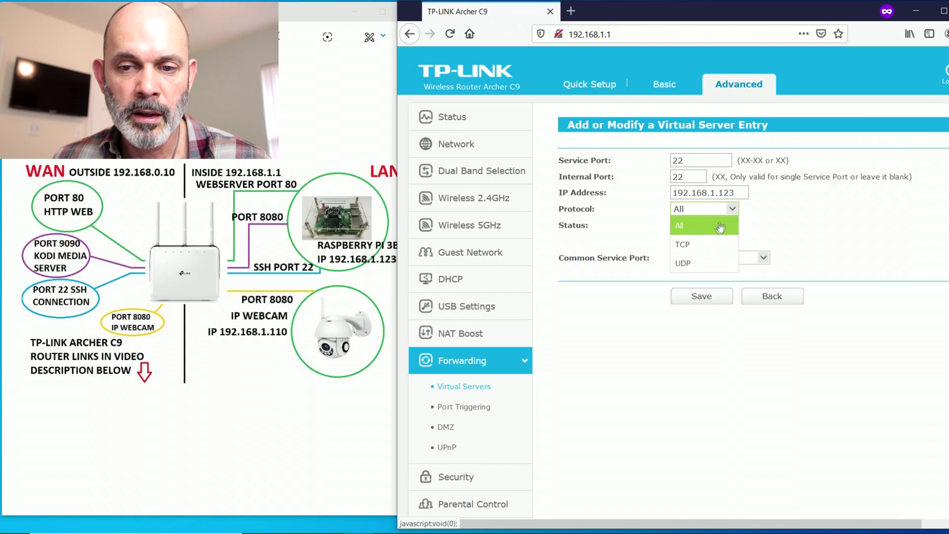
click(708, 245)
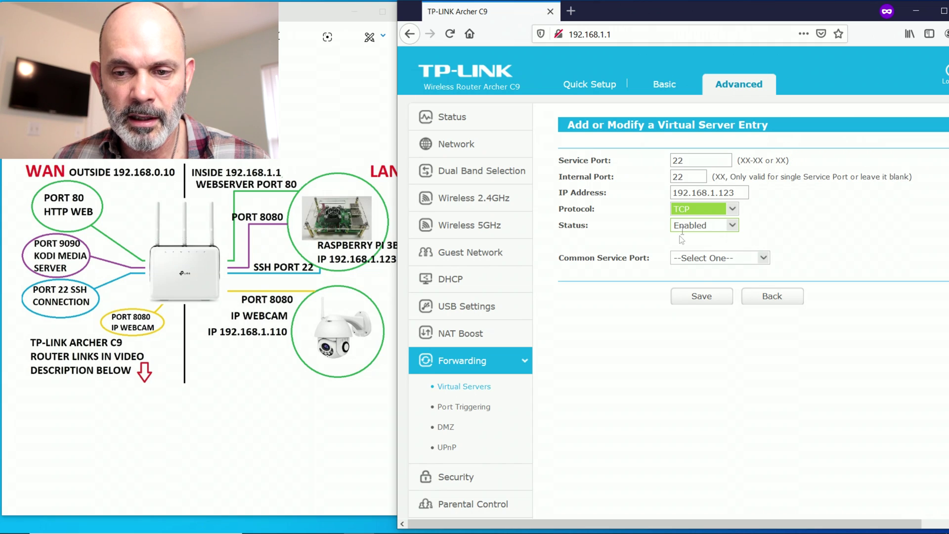
click(708, 304)
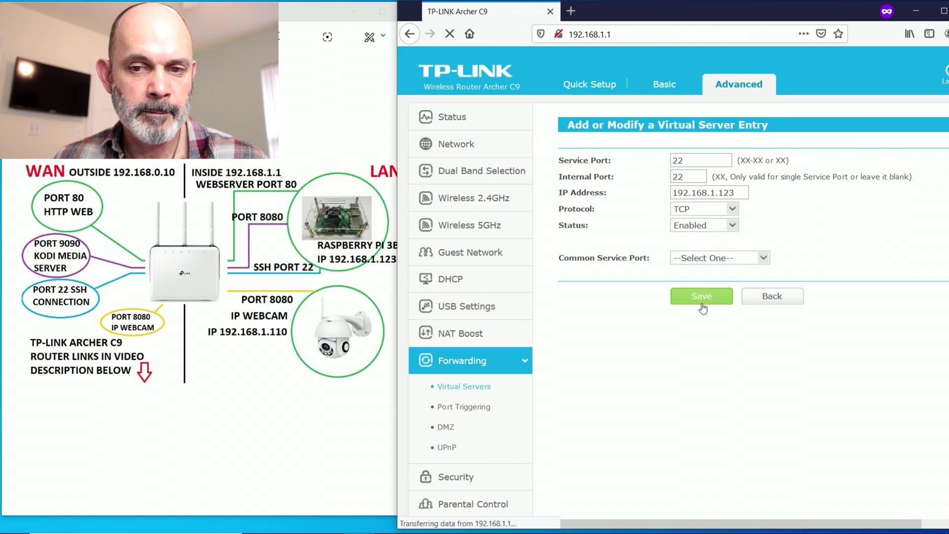
click(591, 246)
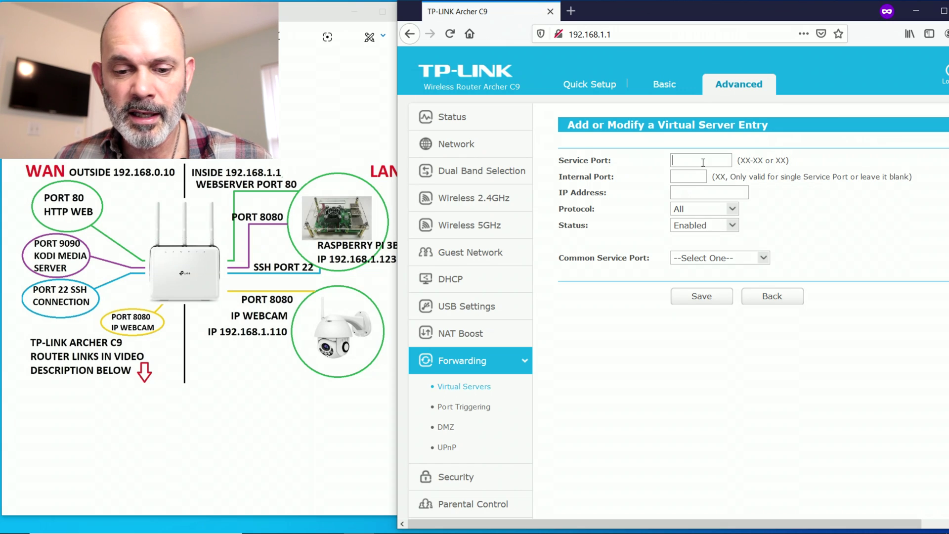
- Save a TCP rule forwarding port 8080 to internal port 8080 on the webcam at 192.168.1.110
text(8080)
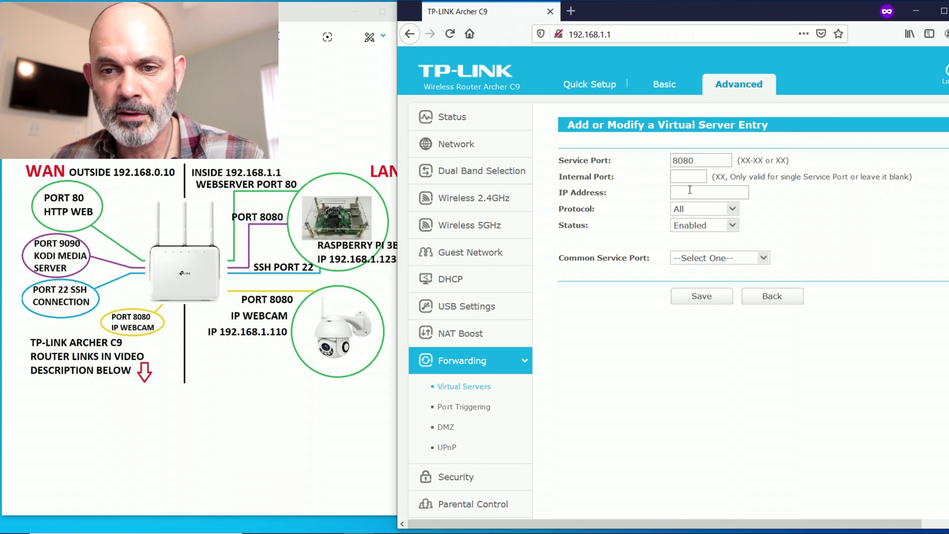
drag(690, 186, 691, 183)
click(693, 179)
text(8080)
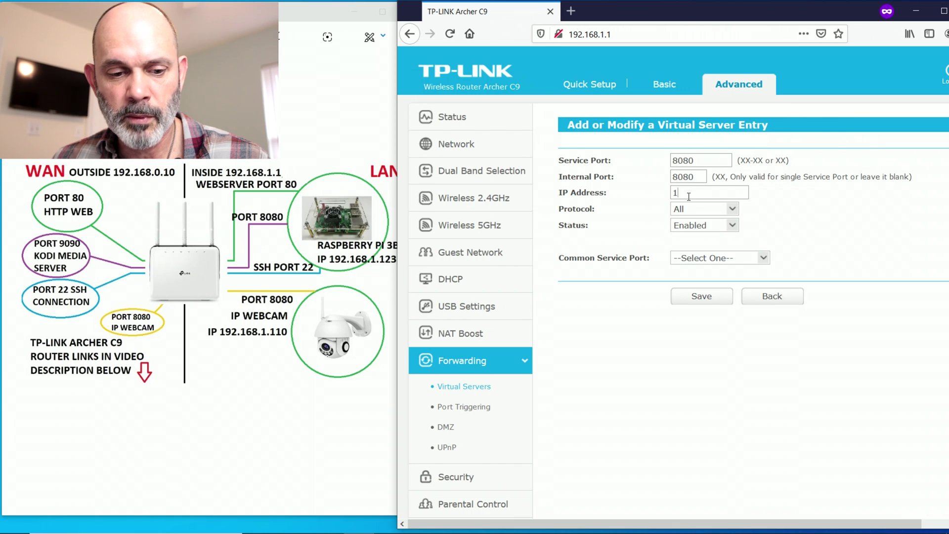
click(688, 195)
text(192.)
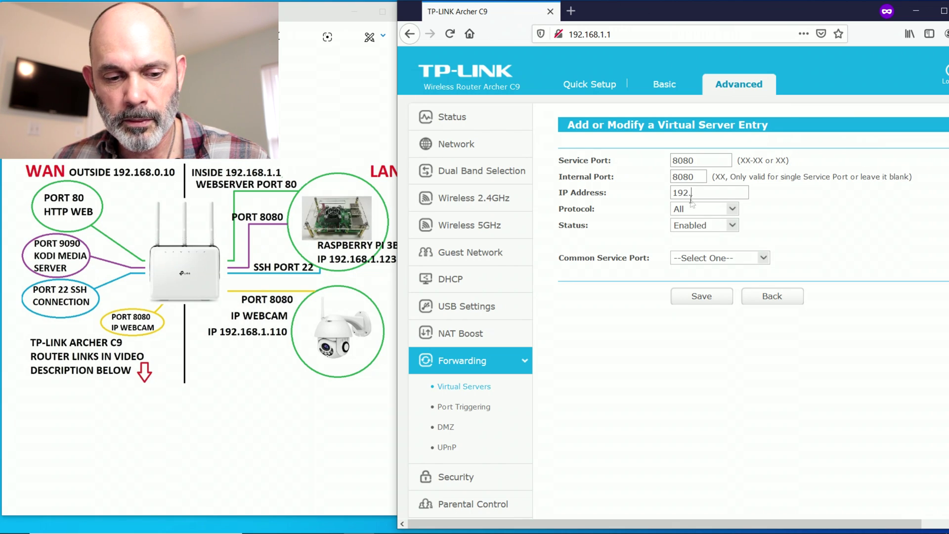
text(168.1.110)
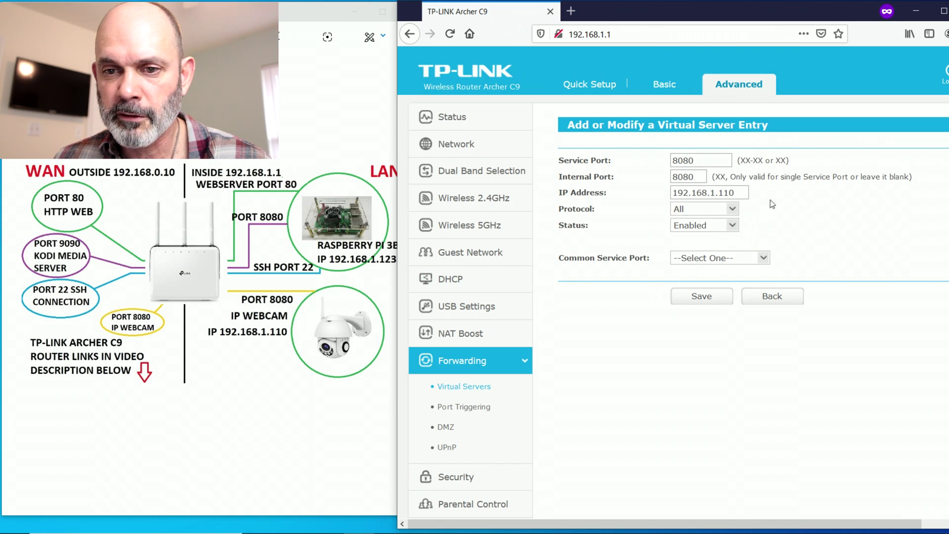
click(740, 213)
click(726, 242)
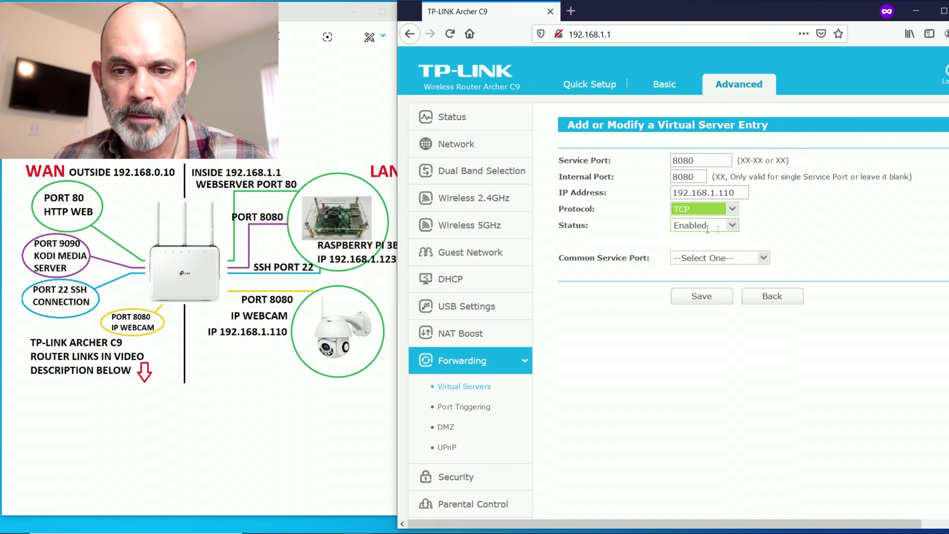
click(714, 302)
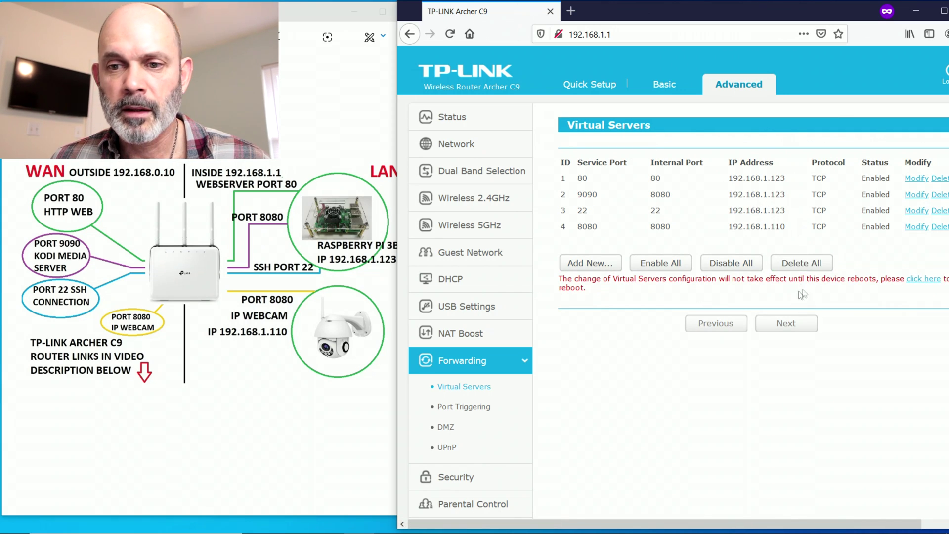
- Reboot the router from the reboot page and confirm with OK
click(932, 283)
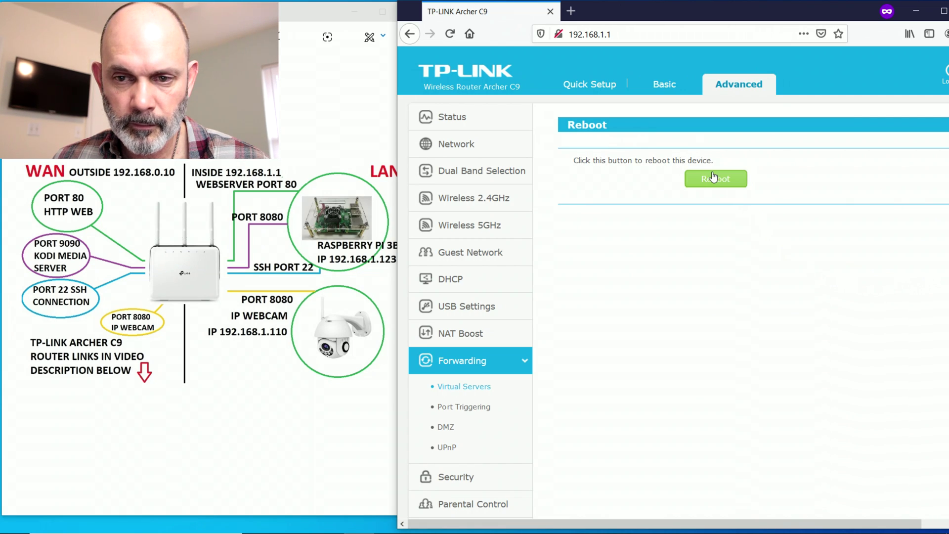
click(713, 176)
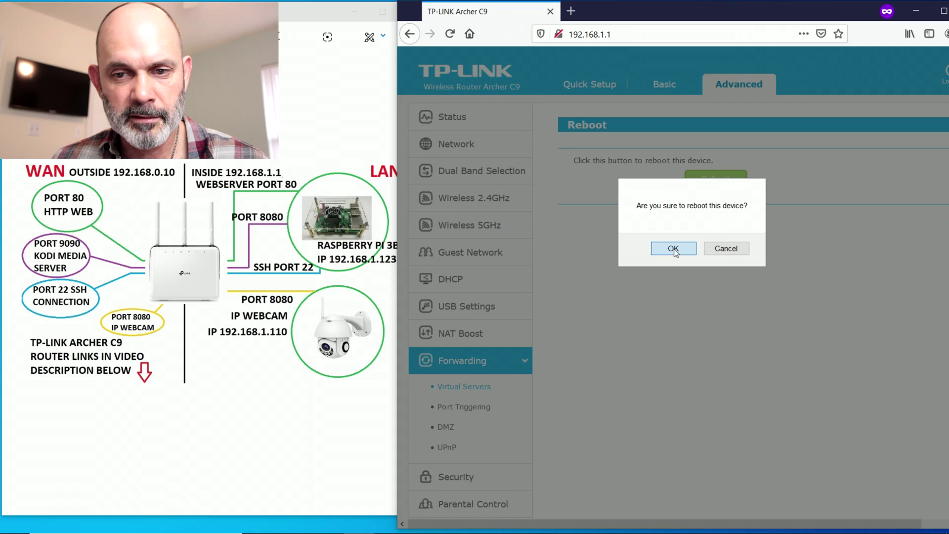
click(681, 248)
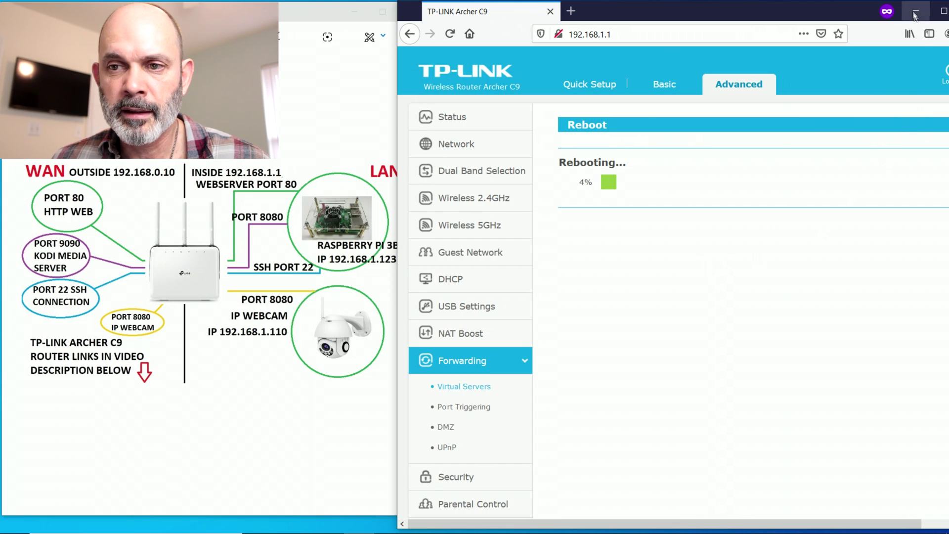
- In Photos, view the previous network overview, then return to the port mapping diagram
mouse_move(797, 510)
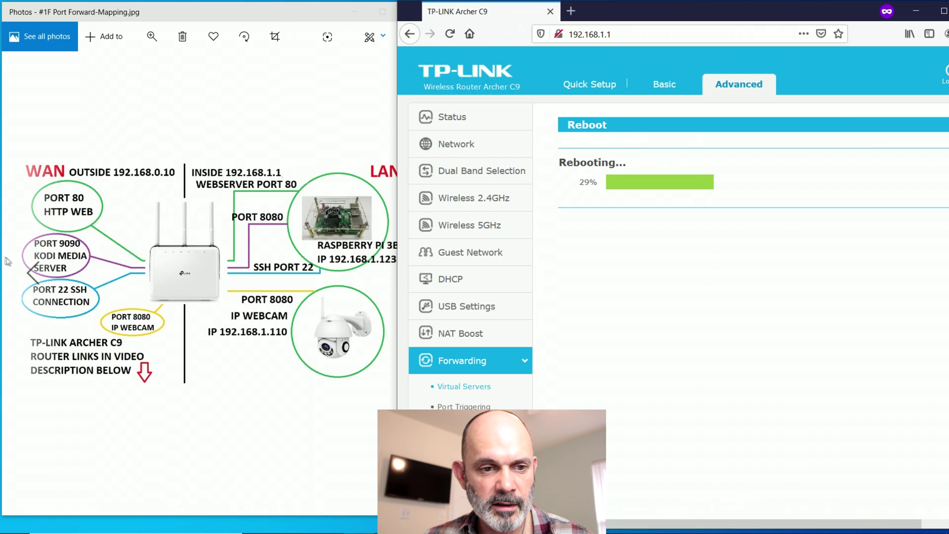
click(31, 272)
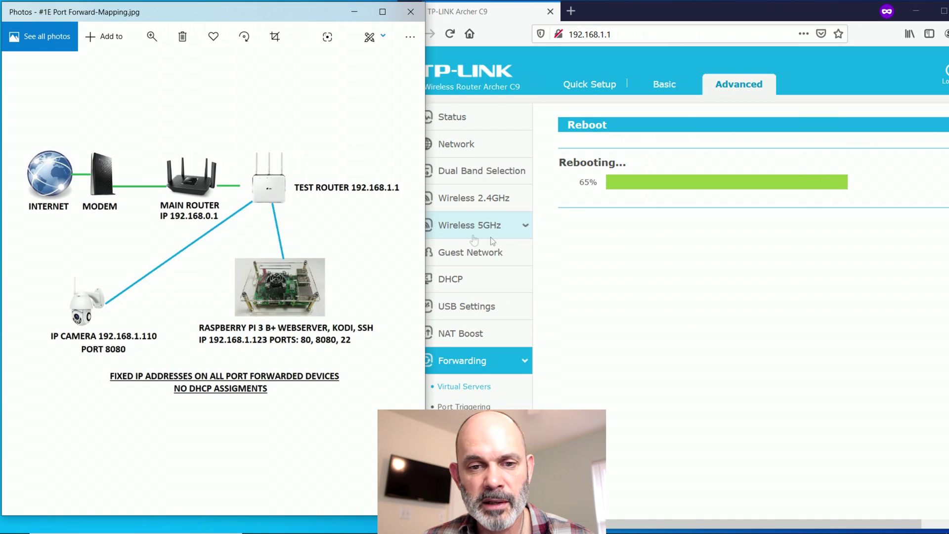
click(400, 277)
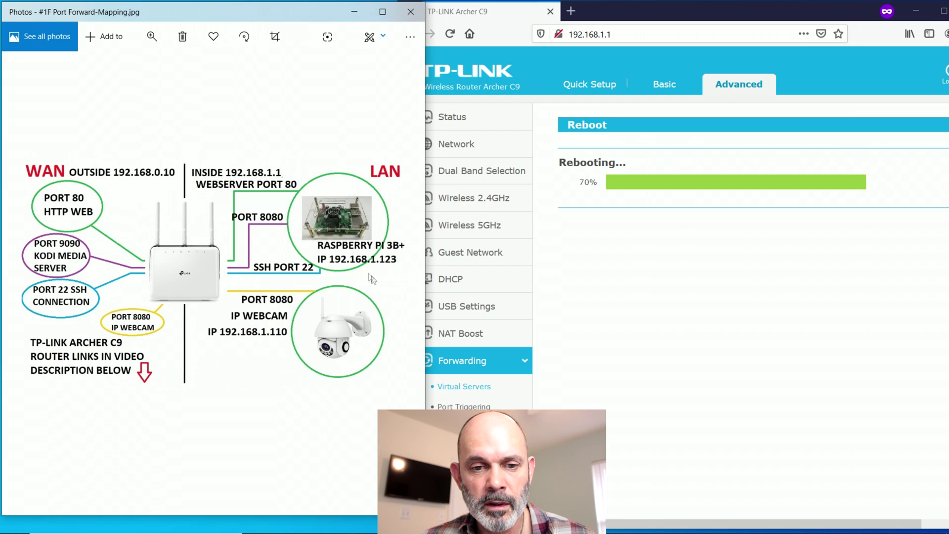
- Connect to the DDArcher C9 2.4G Wi-Fi network and recheck the connection
mouse_move(415, 532)
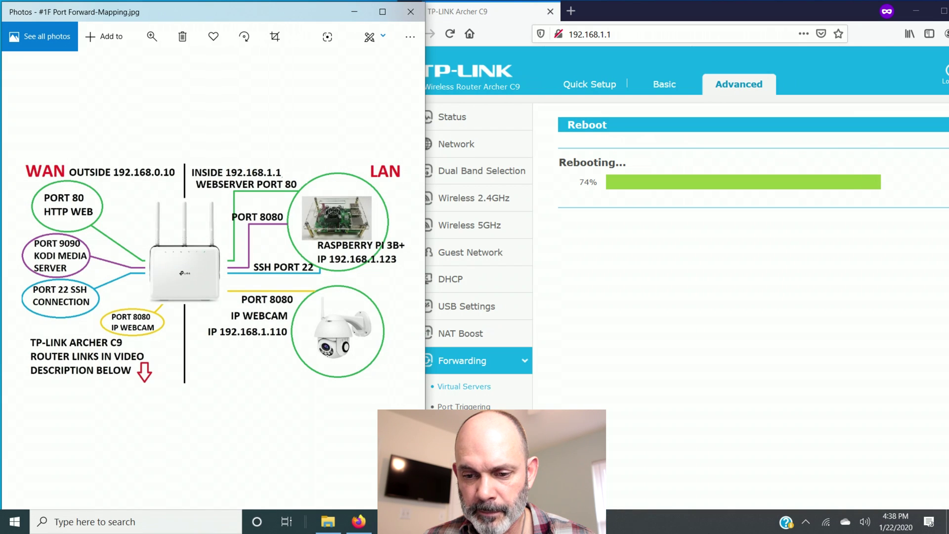
click(825, 521)
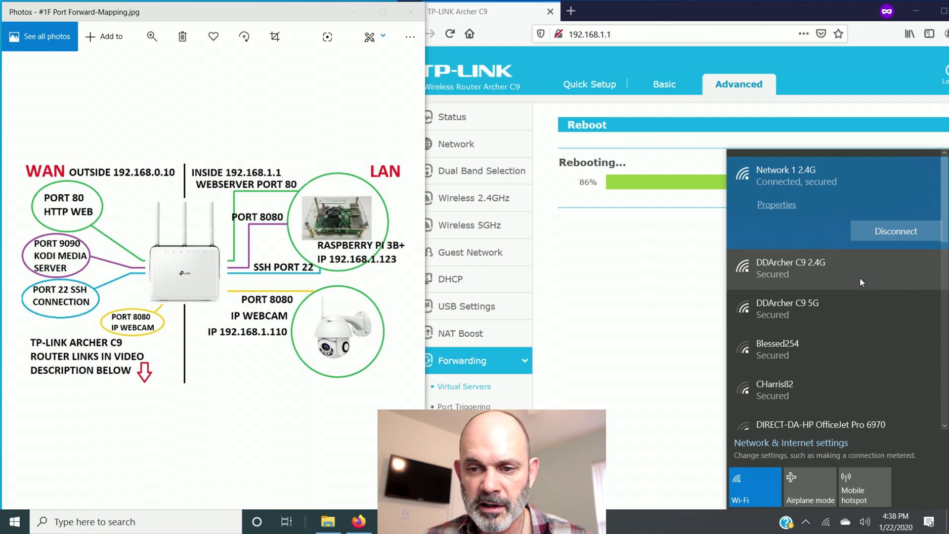
click(862, 281)
click(885, 279)
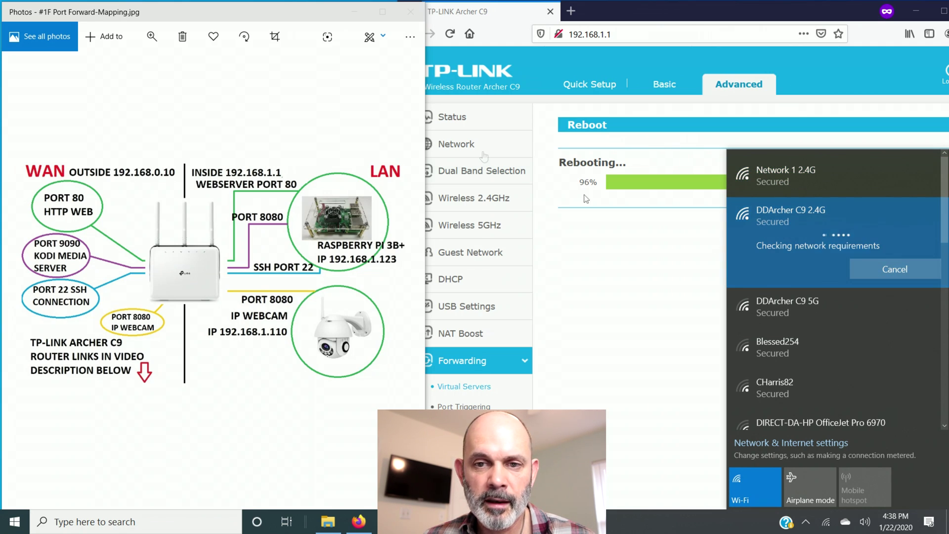
click(636, 35)
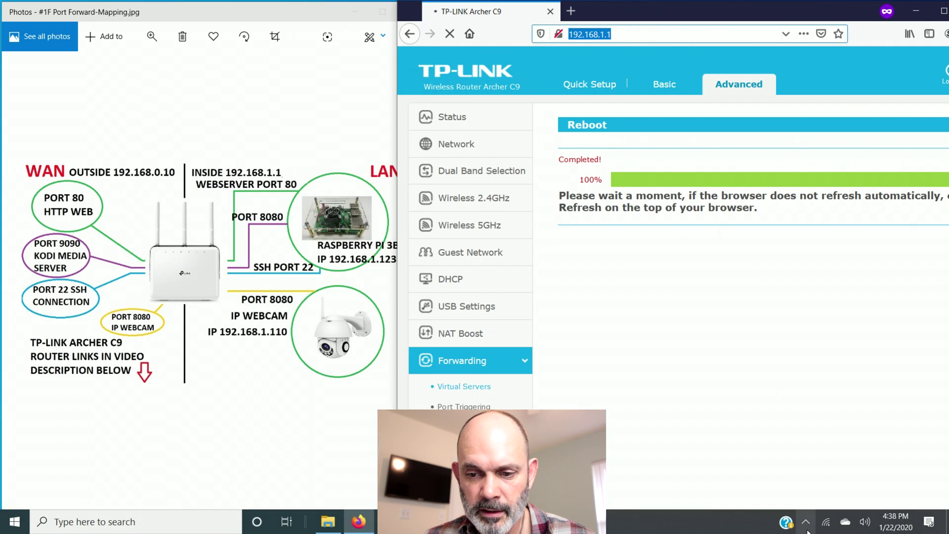
click(825, 522)
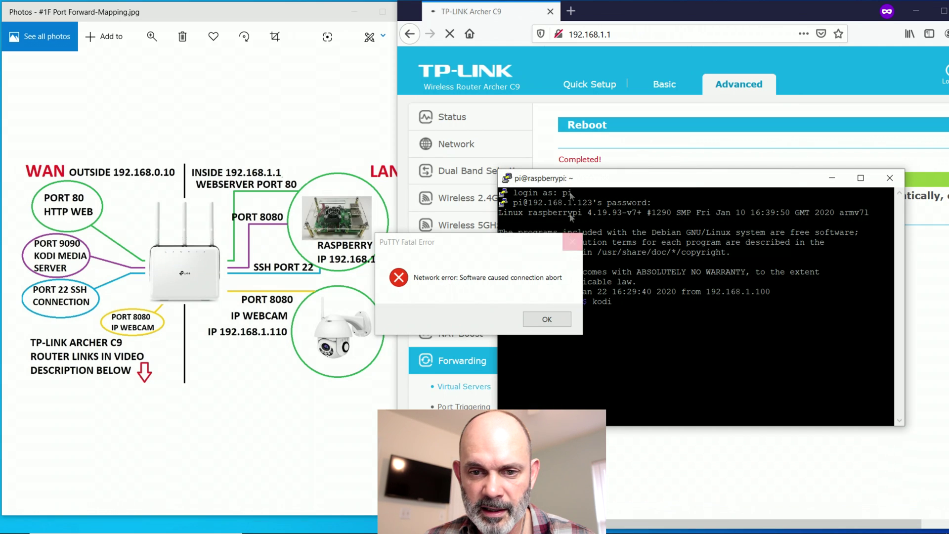
- Dismiss the PuTTY fatal error and close the dropped PuTTY session
click(551, 319)
click(551, 319)
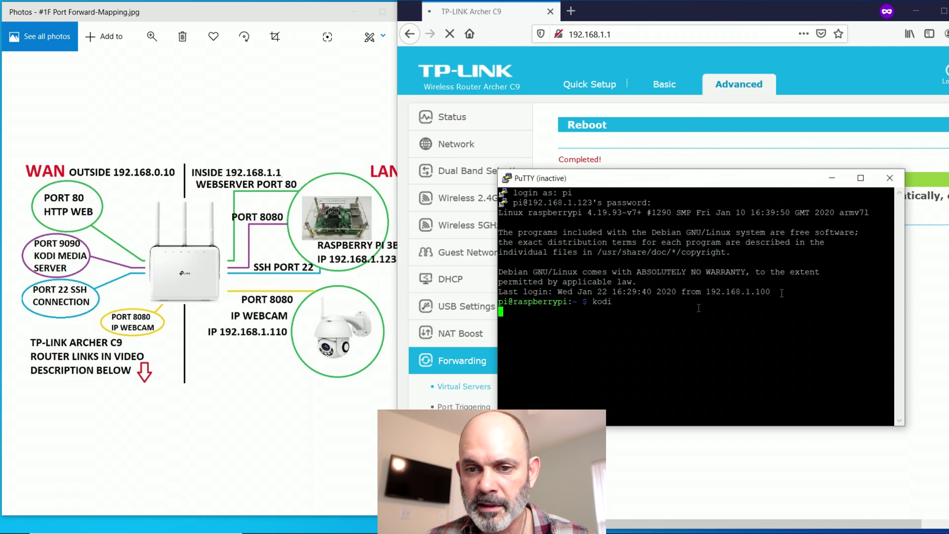
click(890, 177)
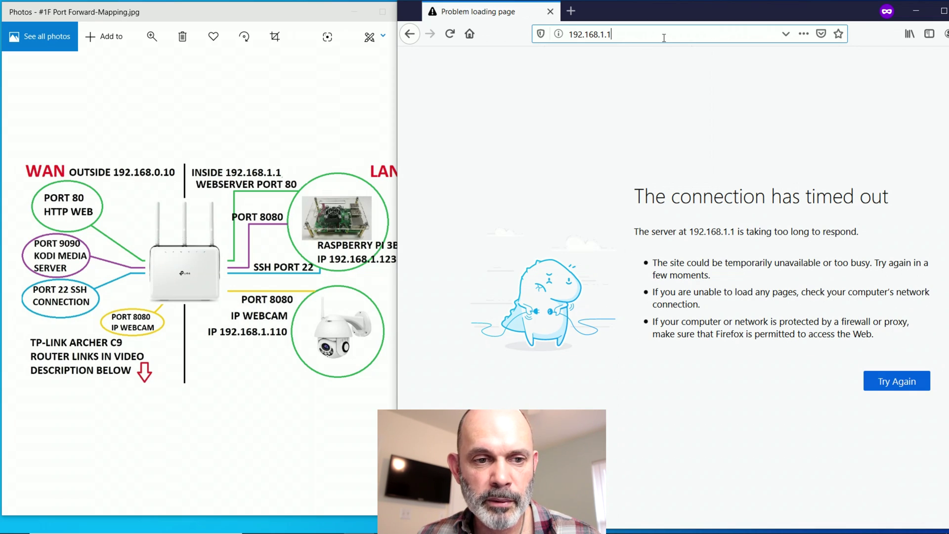
- Replace the router address with 192.168.0.10:80 in Firefox and load it
drag(658, 39, 504, 37)
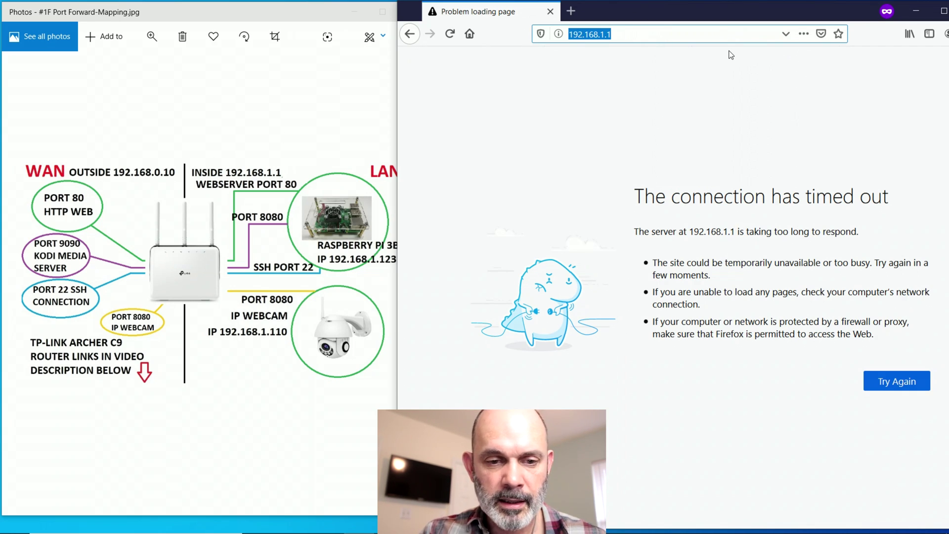
text(192.)
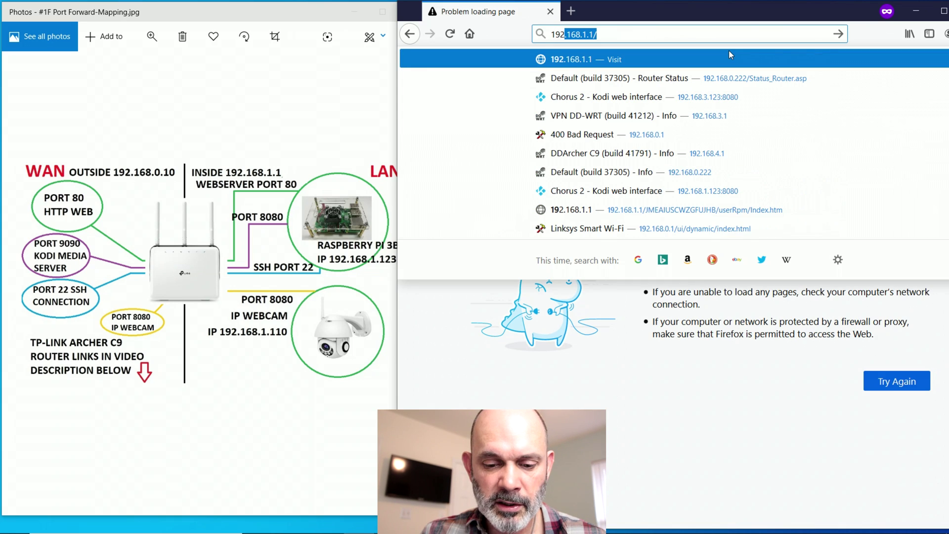
text(1)
text(68.0.)
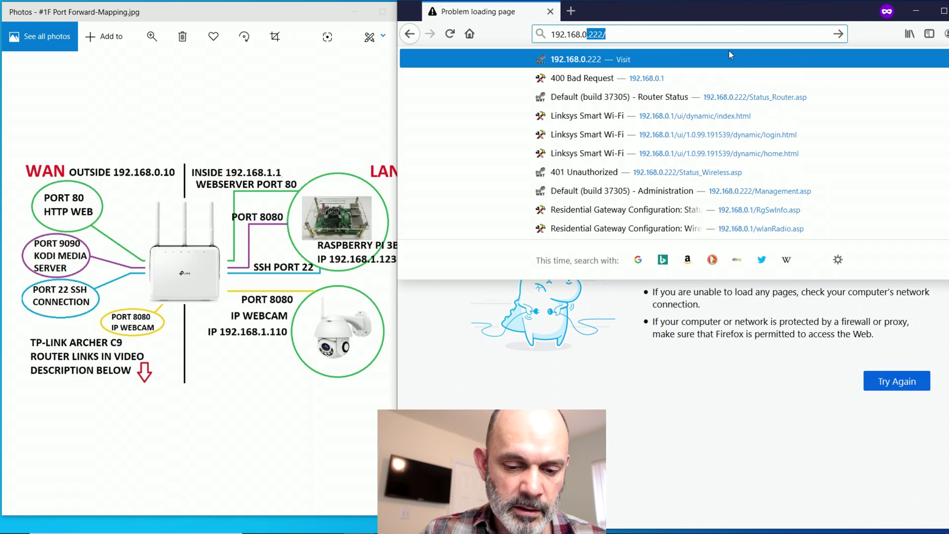
text(10)
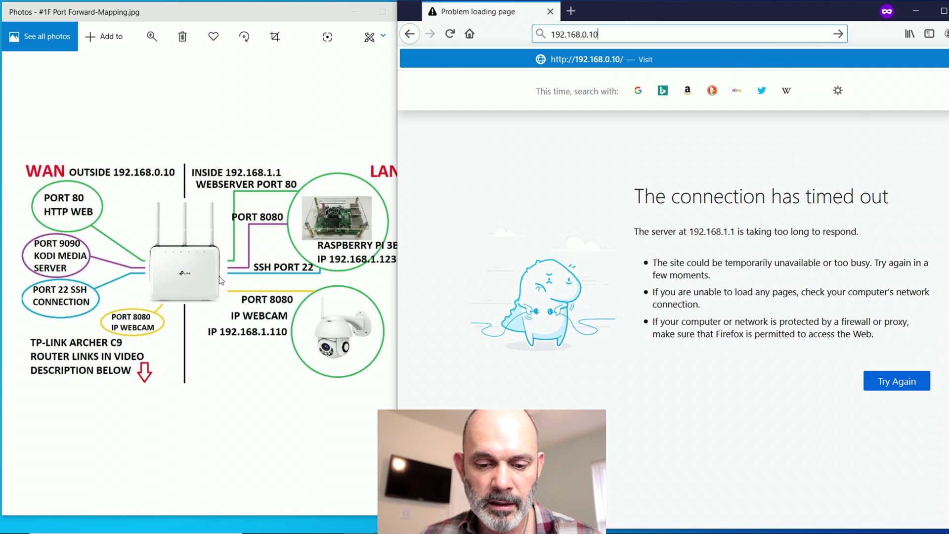
text(:80)
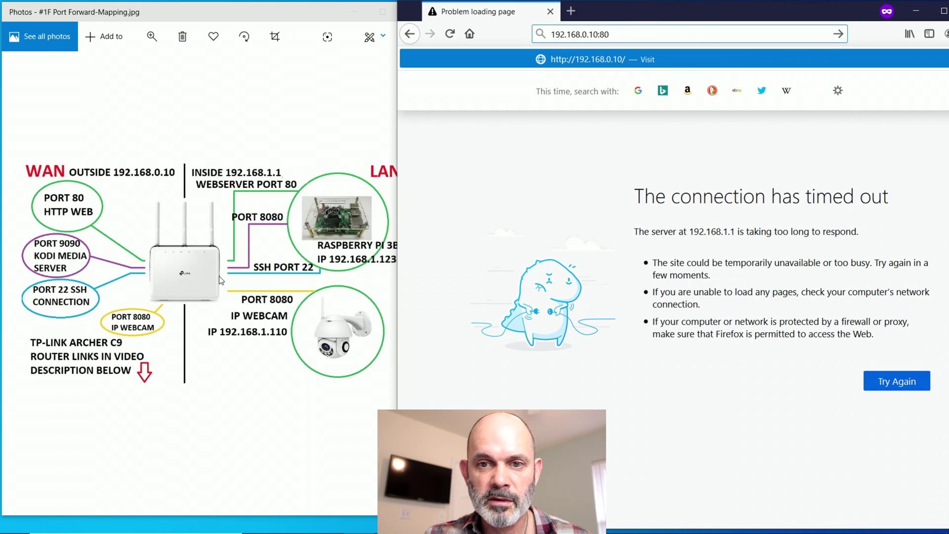
key(Return)
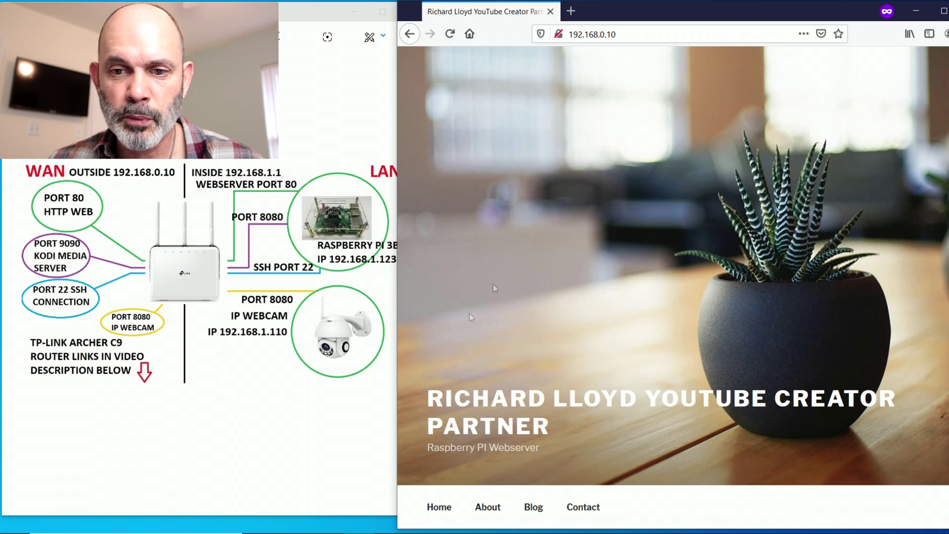
- Edit the address bar to read 192.168.0.10:9090 for the Kodi server
click(638, 35)
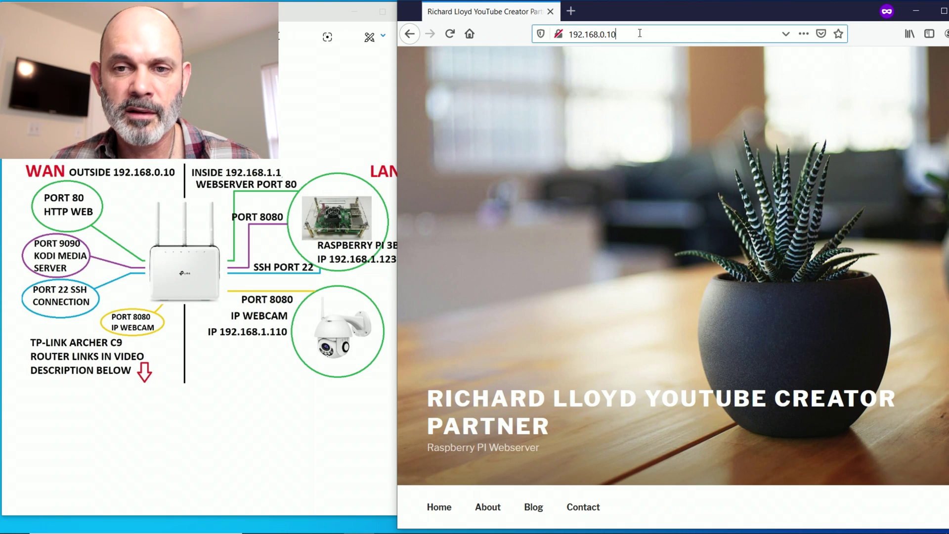
click(673, 30)
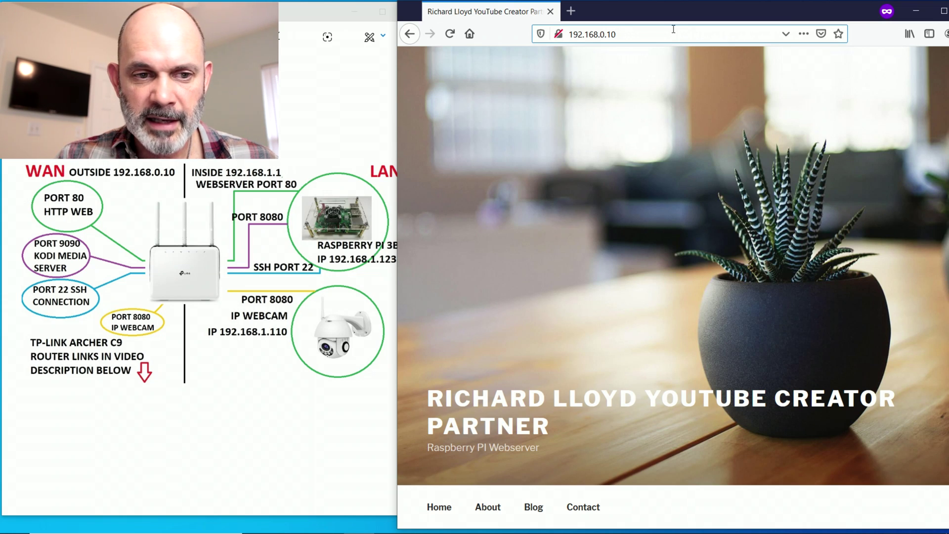
text(:9090)
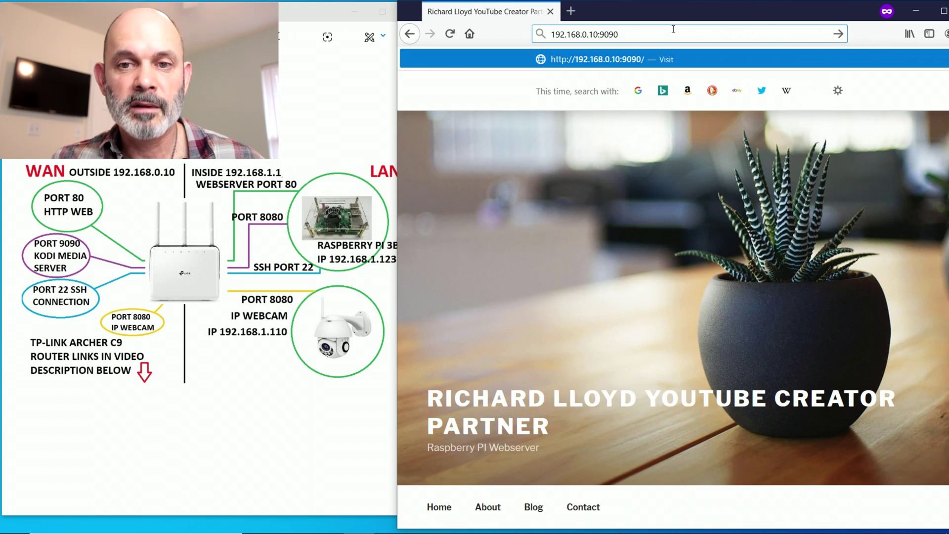
- Load Kodi at 192.168.0.10:9090, then minimize Firefox to reveal the desktop
key(Return)
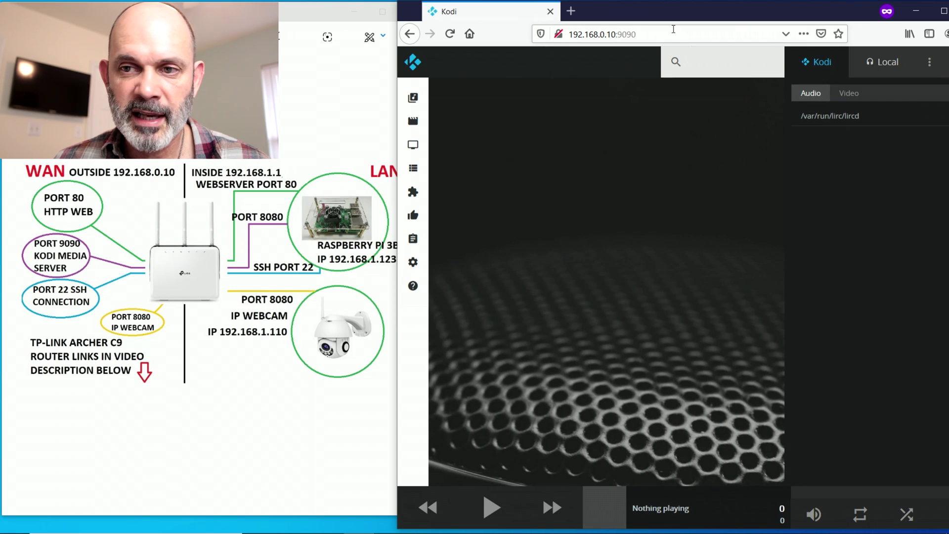
click(915, 11)
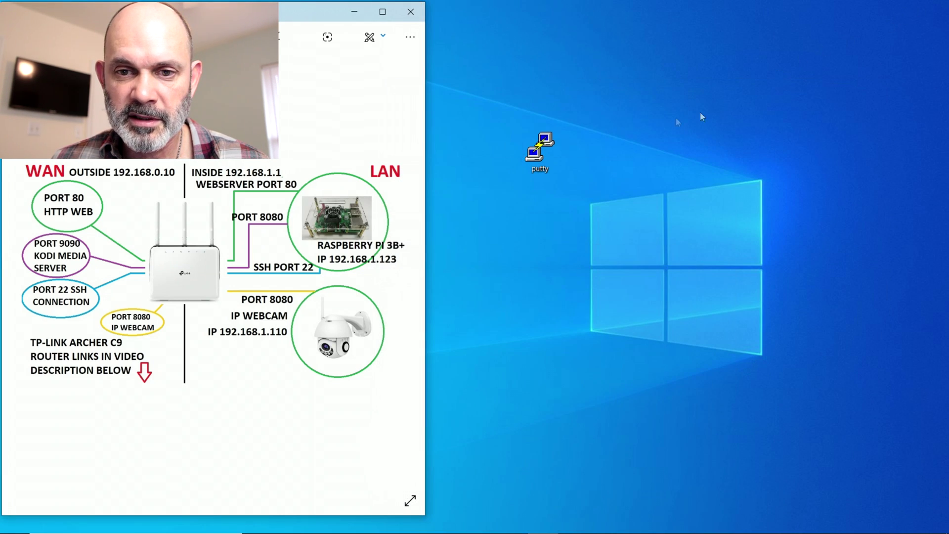
- Launch PuTTY and open an SSH connection to host 192.168.0.10
double_click(545, 156)
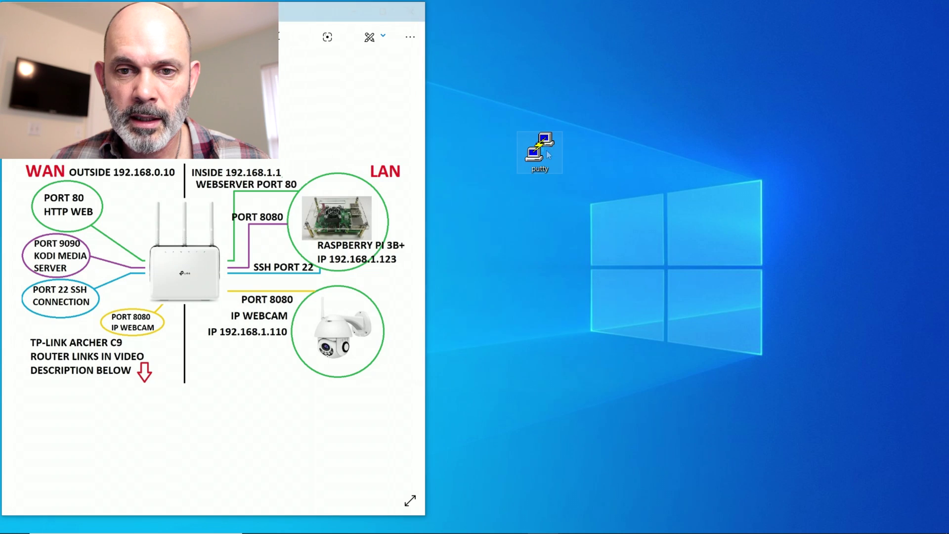
drag(544, 140, 677, 113)
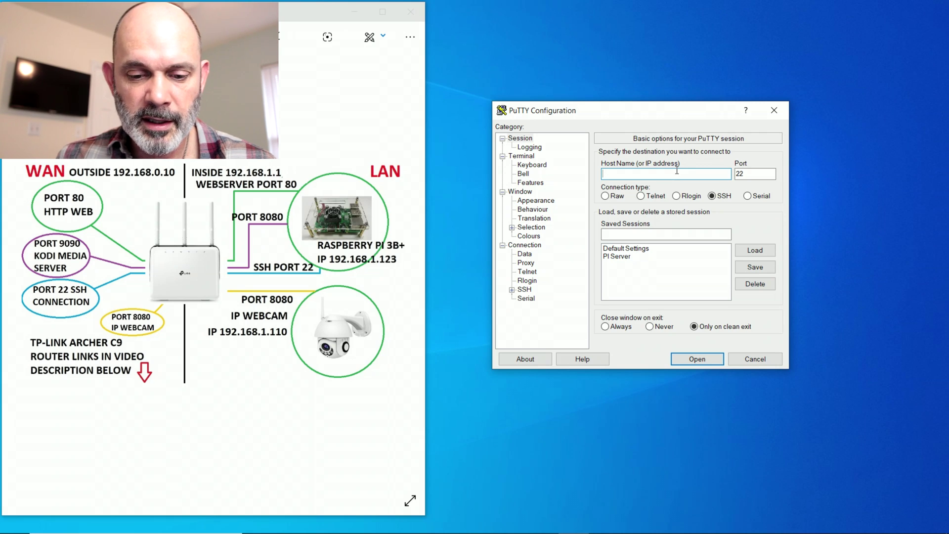
text(192.168)
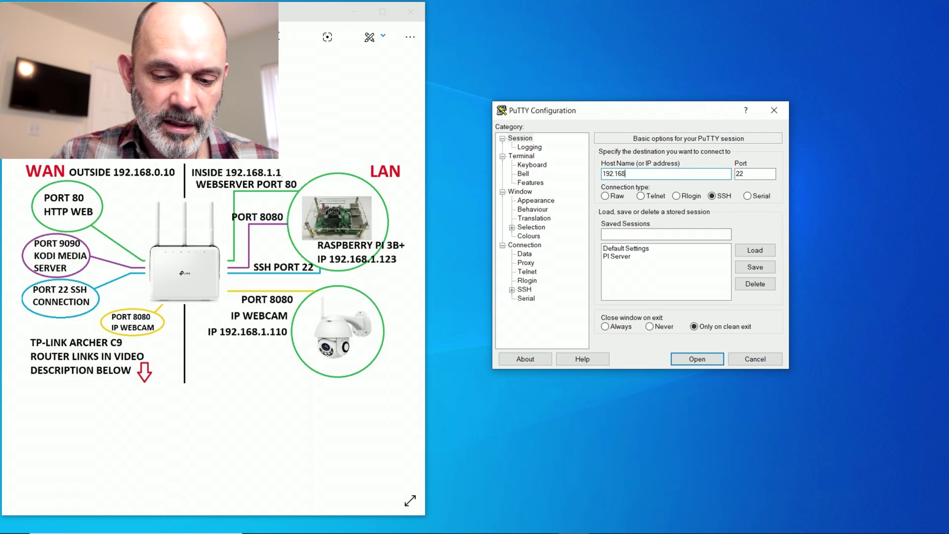
text(.0.10)
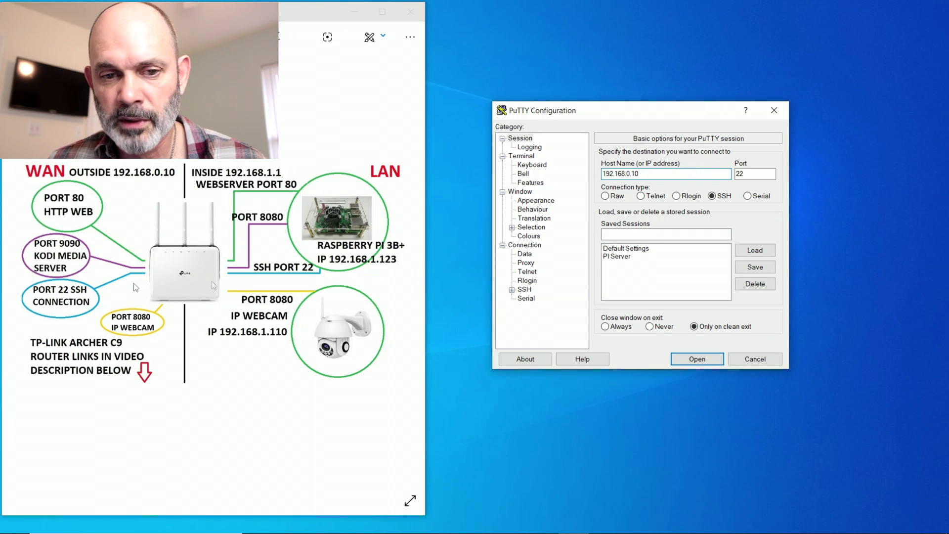
click(697, 359)
- Log into the Raspberry Pi terminal with its username and password
drag(220, 28, 631, 166)
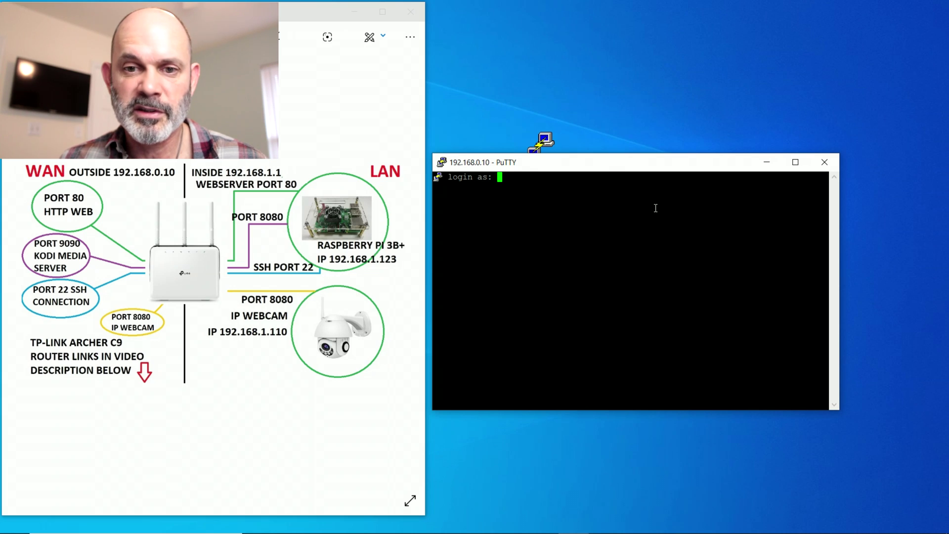
text(pi)
key(Return)
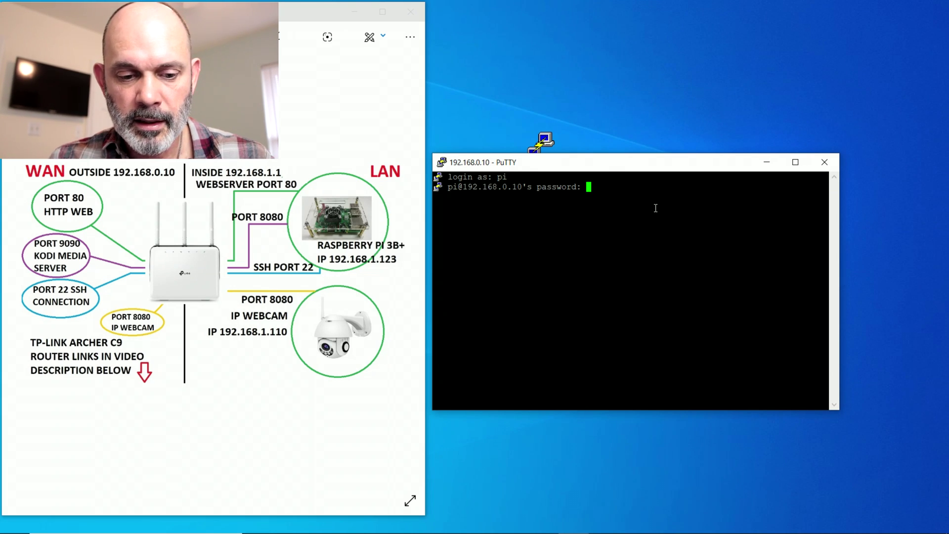
key(Return)
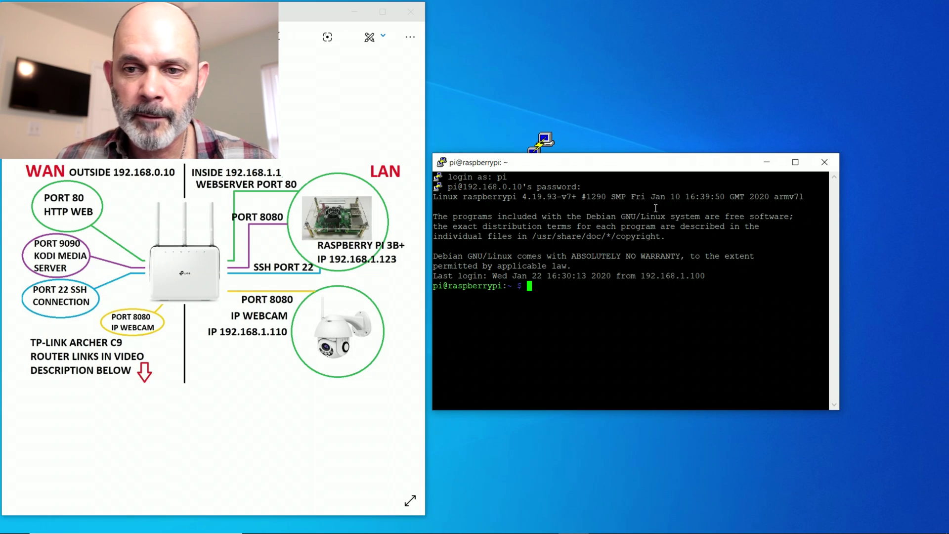
- Minimize the PuTTY terminal and bring the Kodi browser window back
click(766, 163)
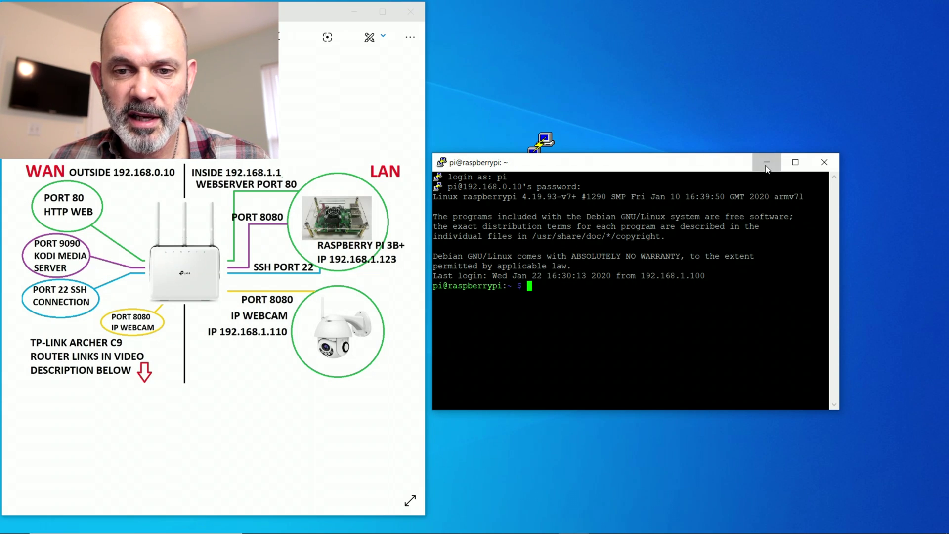
mouse_move(573, 530)
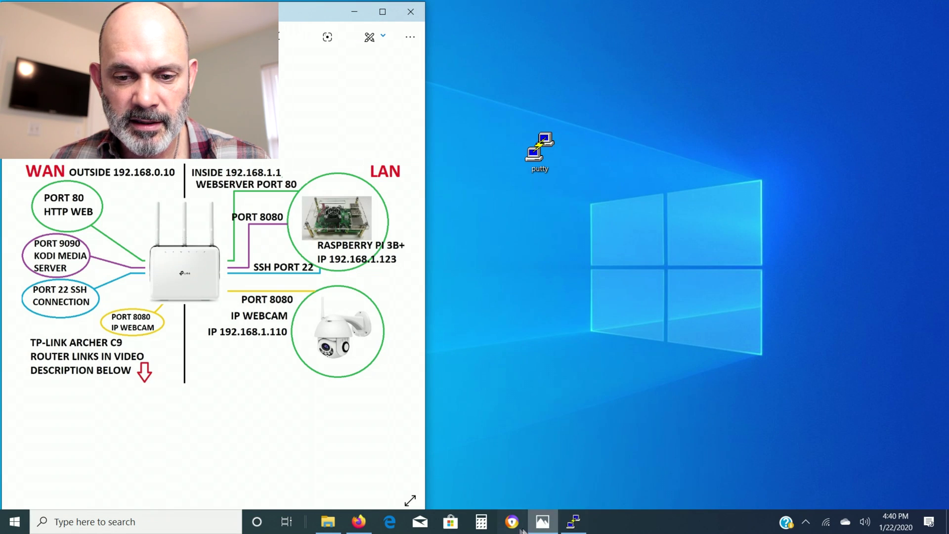
click(358, 521)
- Load the IP Webcam page at 192.168.0.10:8080 and choose the Browser video renderer
click(674, 35)
click(672, 35)
key(BackSpace)
key(BackSpace)
key(BackSpace)
key(BackSpace)
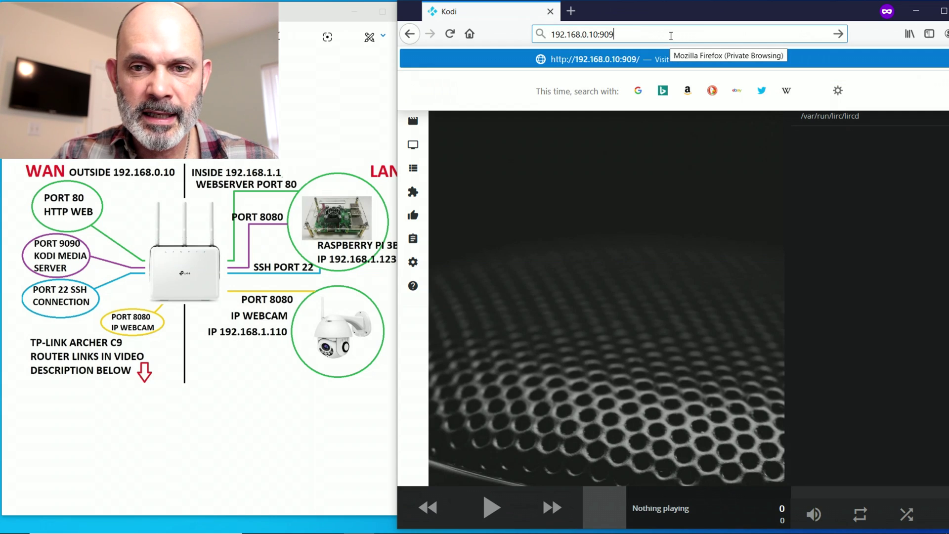
text(8080)
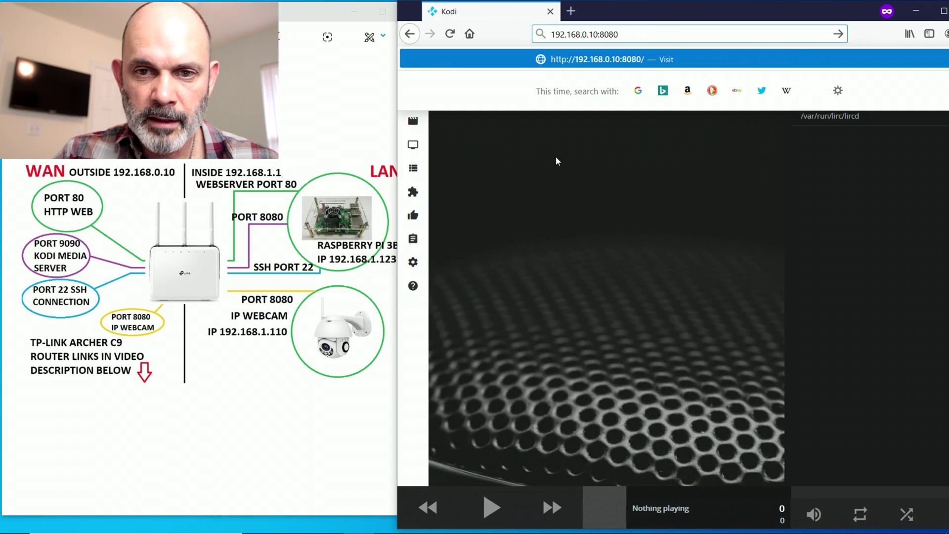
key(Return)
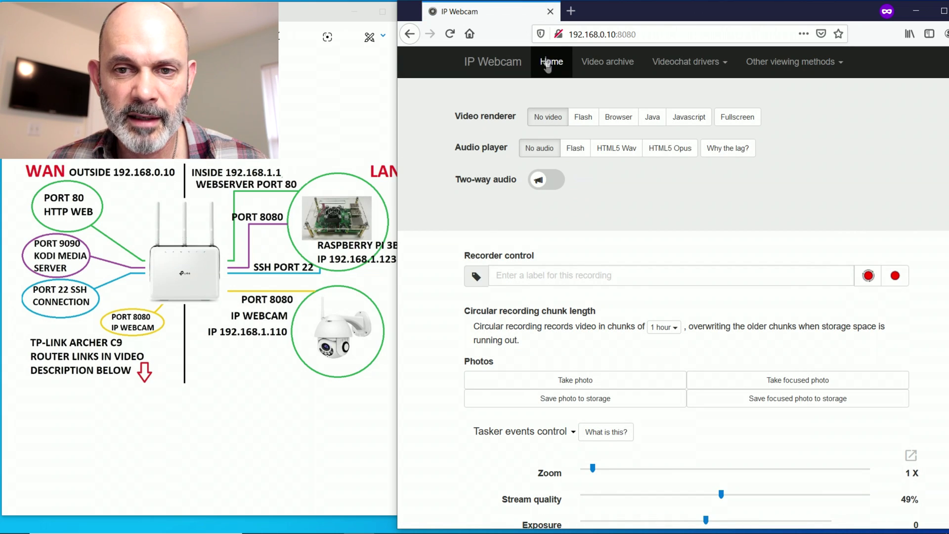
click(619, 117)
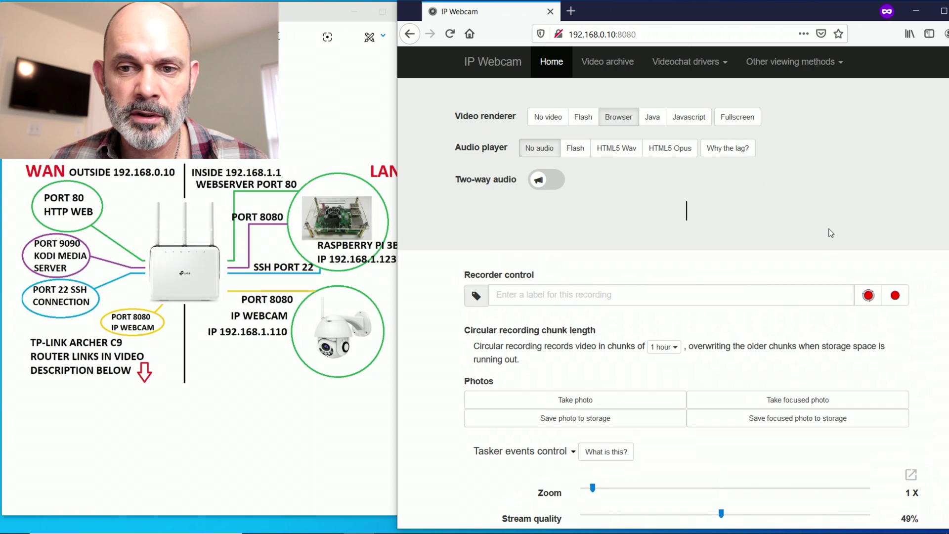